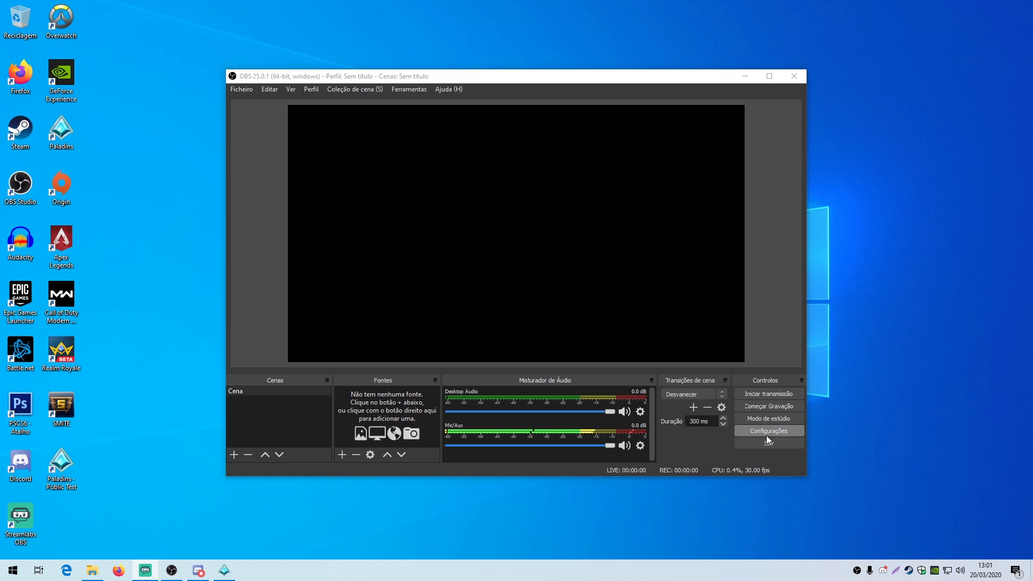
Bring up the running Paladins window and return to OBS Studio in front of it
click(224, 570)
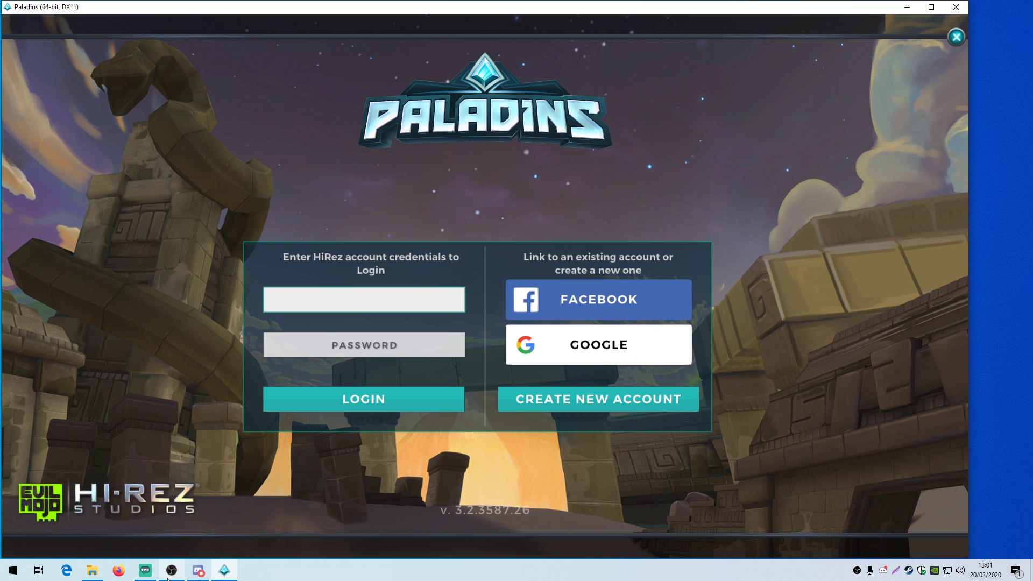
click(168, 577)
click(167, 578)
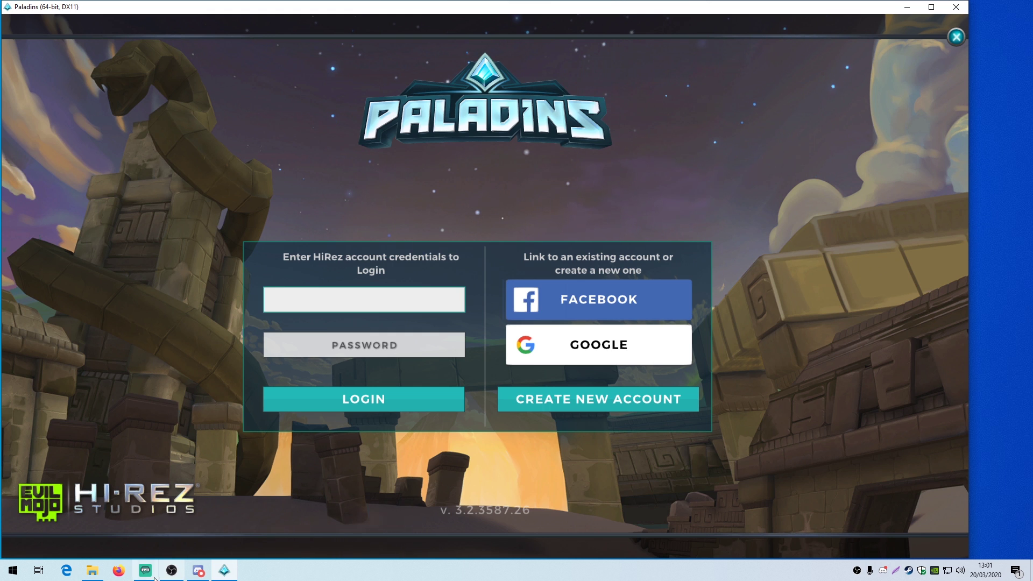
click(170, 577)
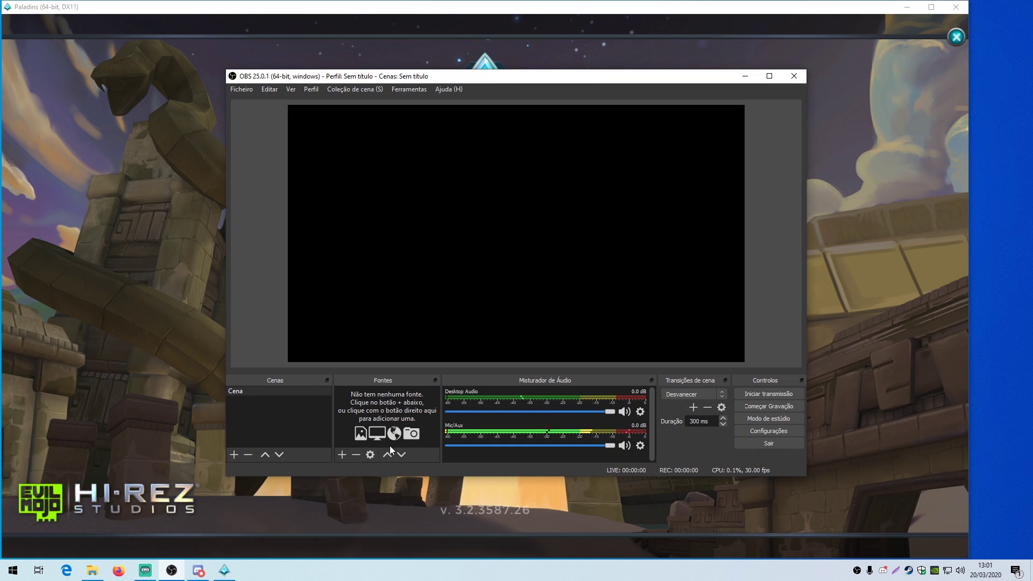
Add a new game capture source named Captura de jogo to the scene
click(342, 455)
click(419, 294)
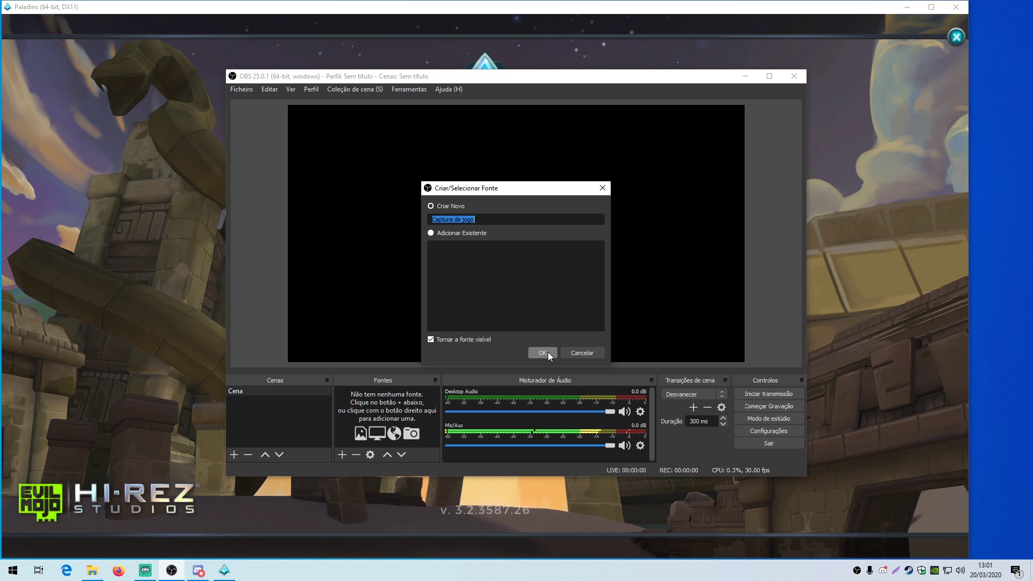
click(547, 352)
Set the game capture to a specific window, choosing [Paladins.exe]: Paladins (64-bit, DX11)
click(472, 325)
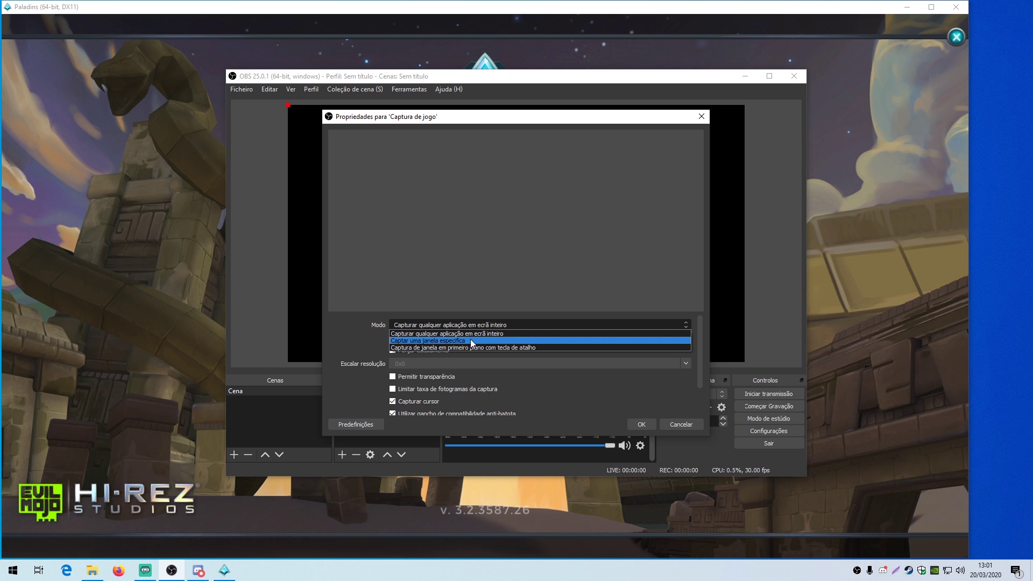
click(472, 341)
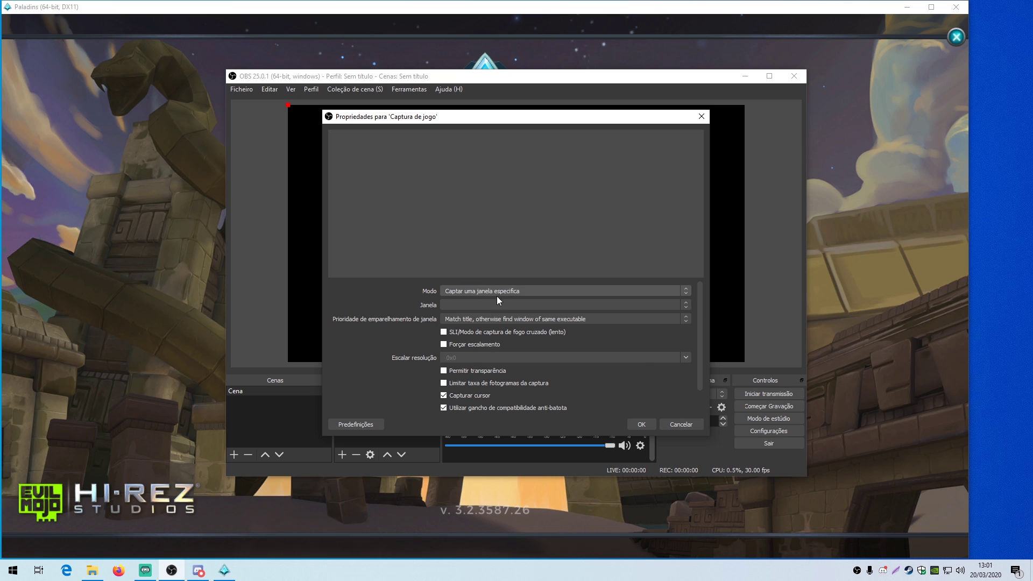
click(495, 305)
click(487, 321)
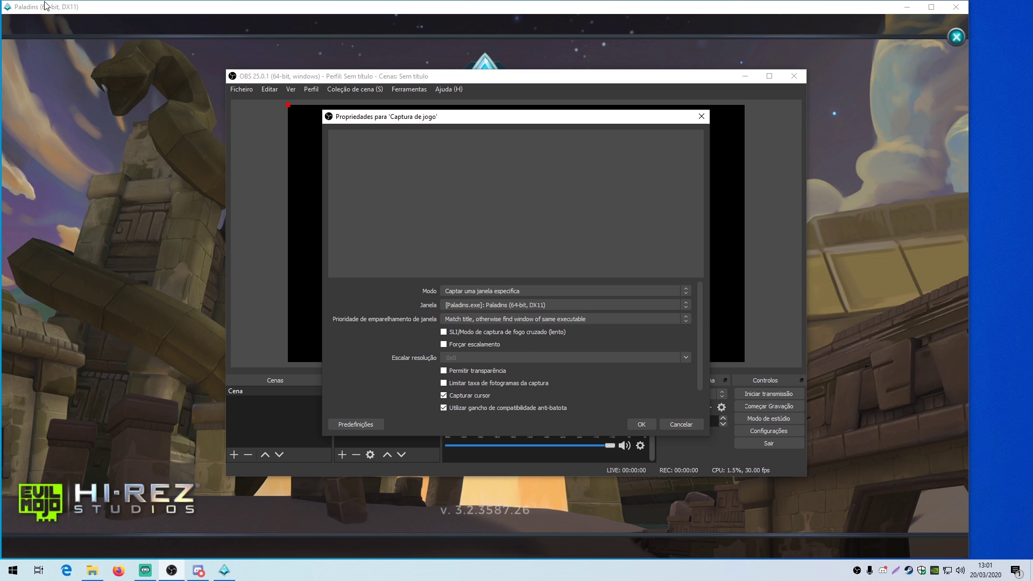
click(643, 425)
Toggle the visibility of the Captura de jogo source off and on again
click(422, 391)
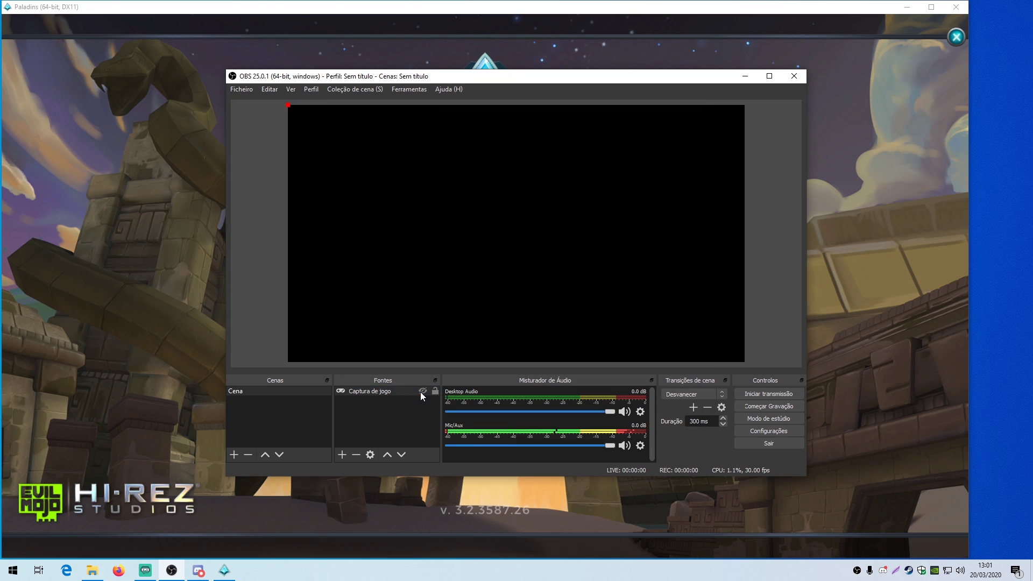
click(423, 392)
click(423, 391)
Scale the Captura de jogo source to fit the screen with Escalar ao ecrã
right_click(375, 386)
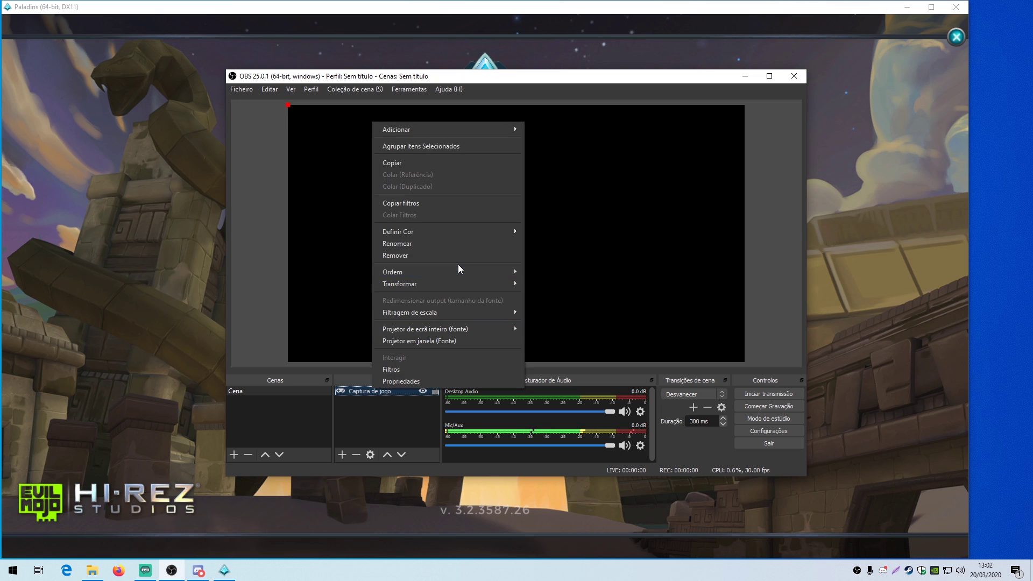
mouse_move(460, 284)
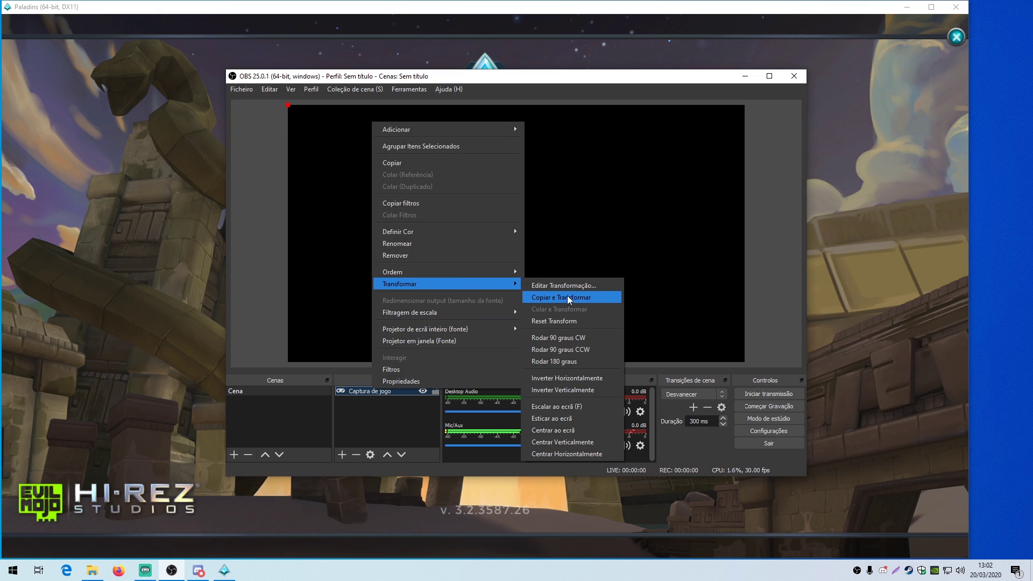
click(589, 407)
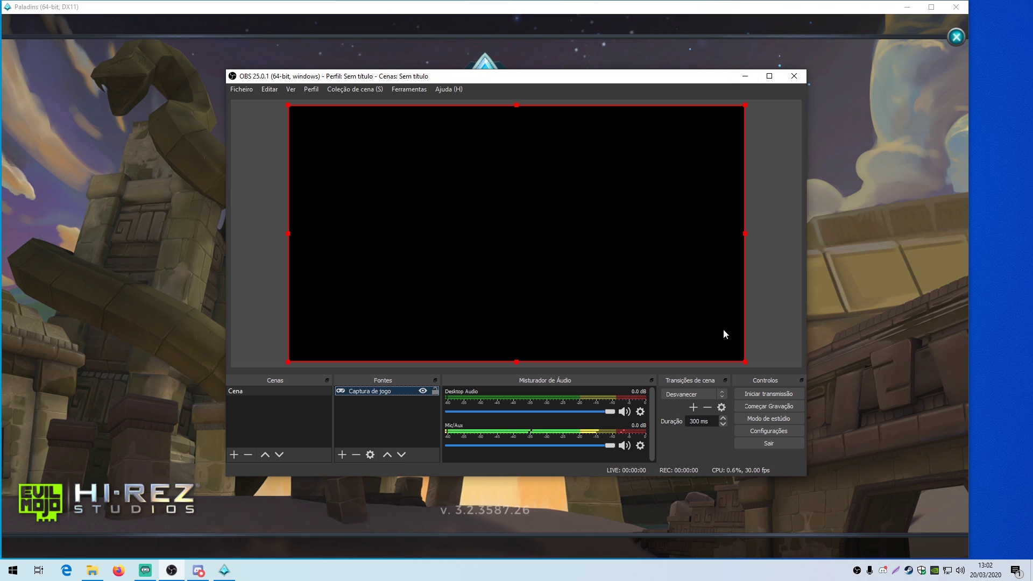
Change the Captura de jogo mode to Capturar qualquer aplicação em ecrã inteiro
double_click(362, 391)
click(533, 299)
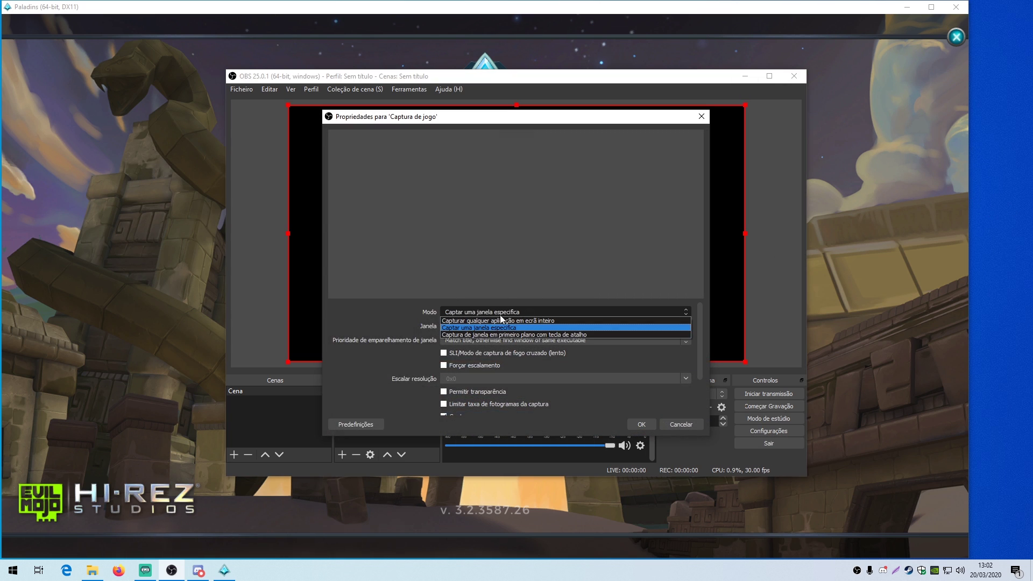
click(482, 312)
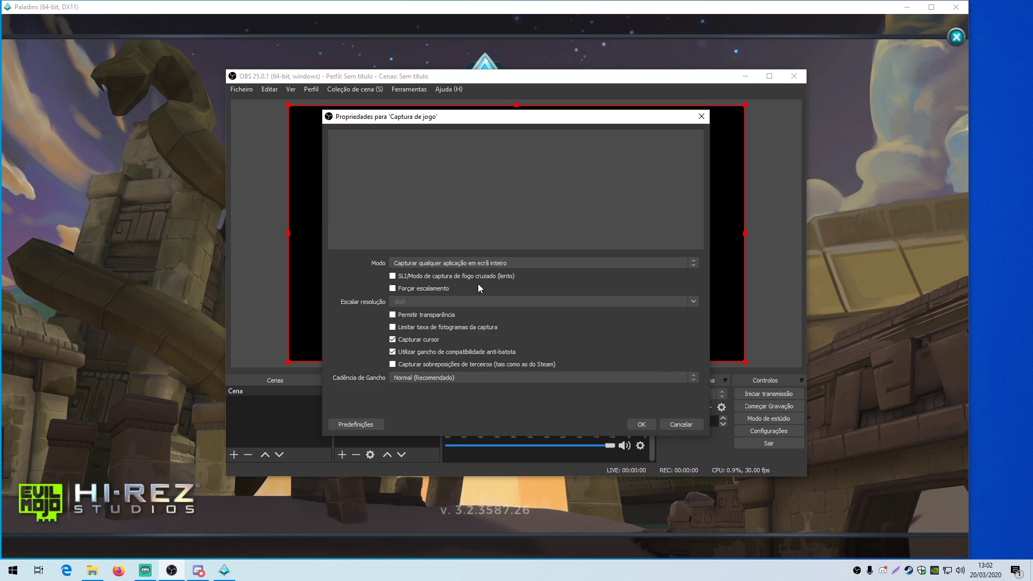
click(636, 424)
Close Paladins and OBS Studio, and open the Control Panel's Programas e Funcionalidades list
click(811, 399)
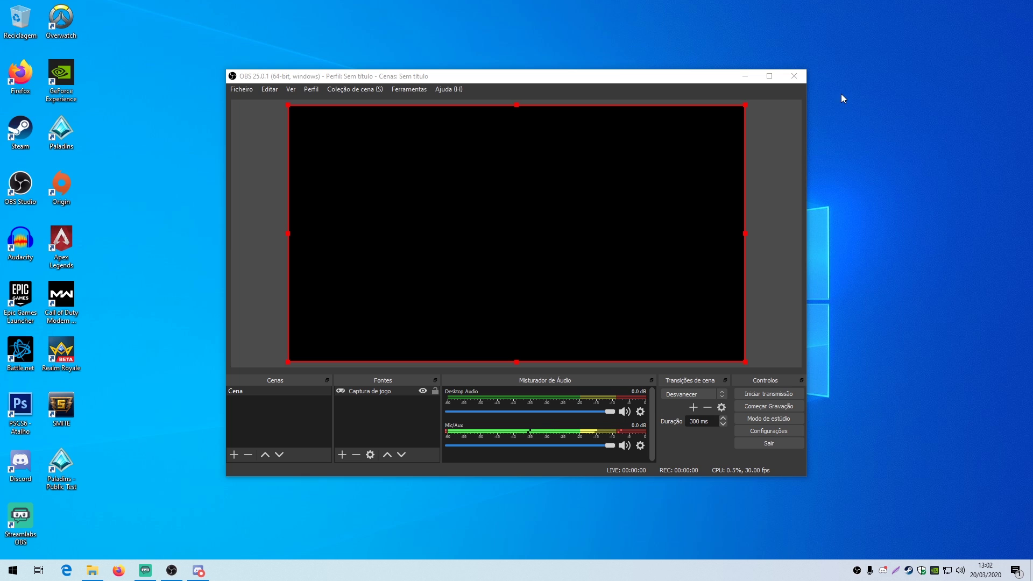
click(794, 76)
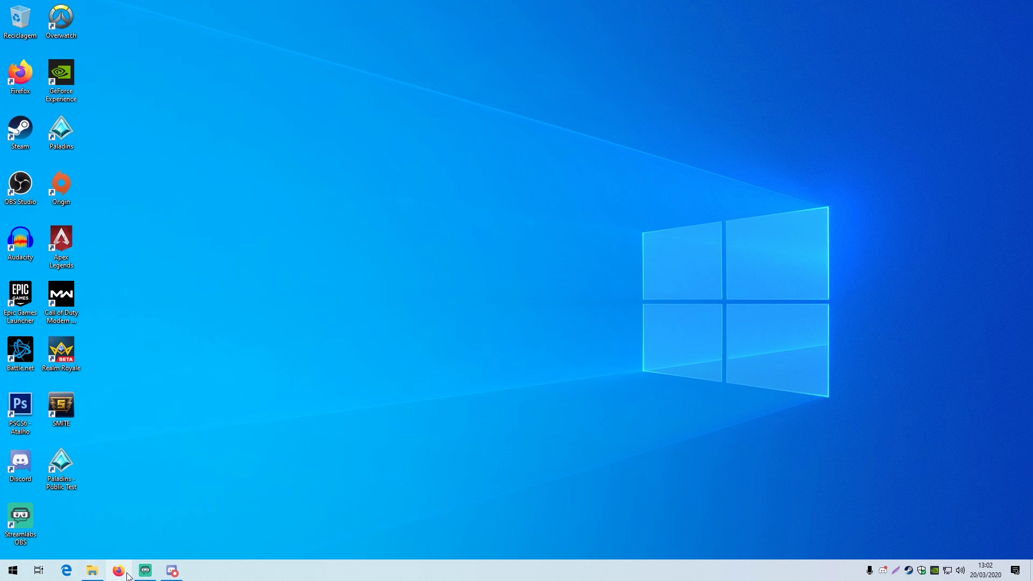
click(13, 570)
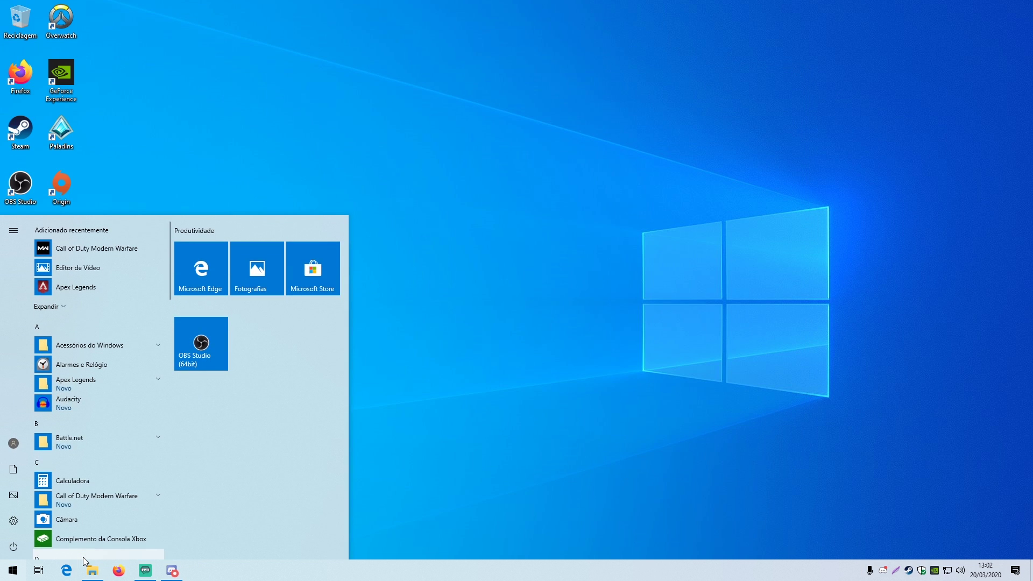
text(painel)
click(118, 279)
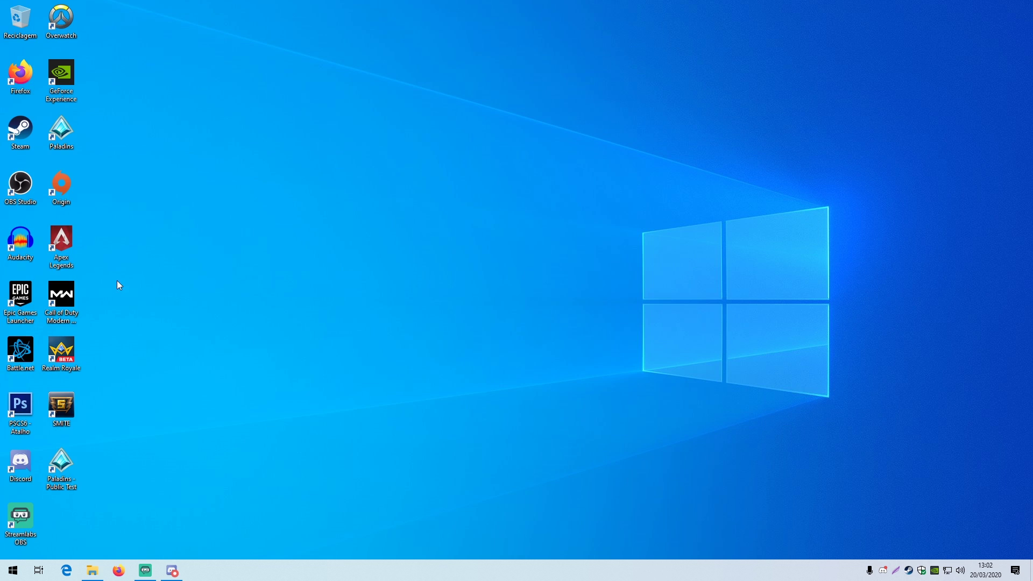
click(422, 330)
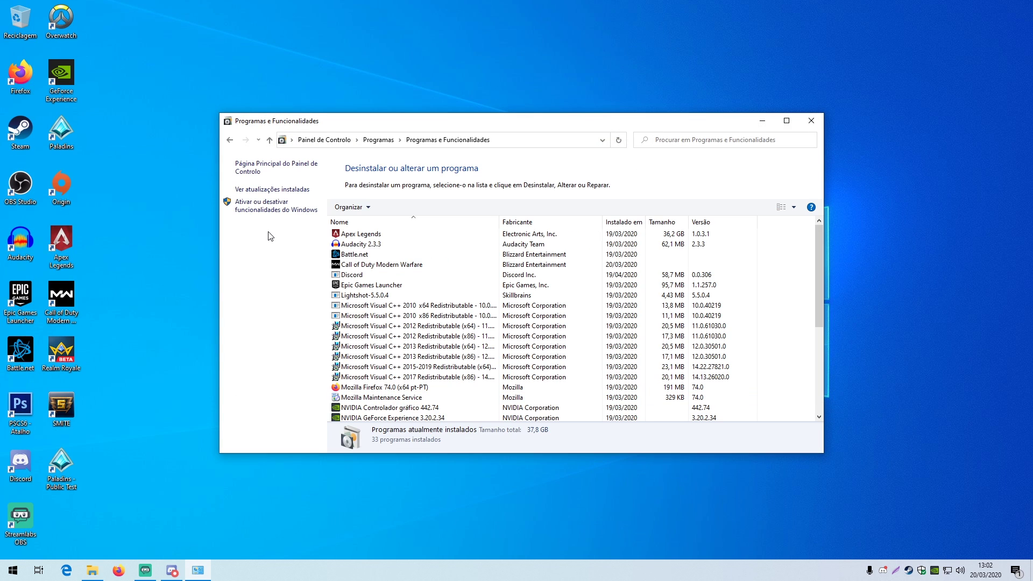
Uninstall OBS Studio 25.0.1 with its User Settings included, and close the installed programs window
scroll(366, 288, down, 5)
double_click(366, 294)
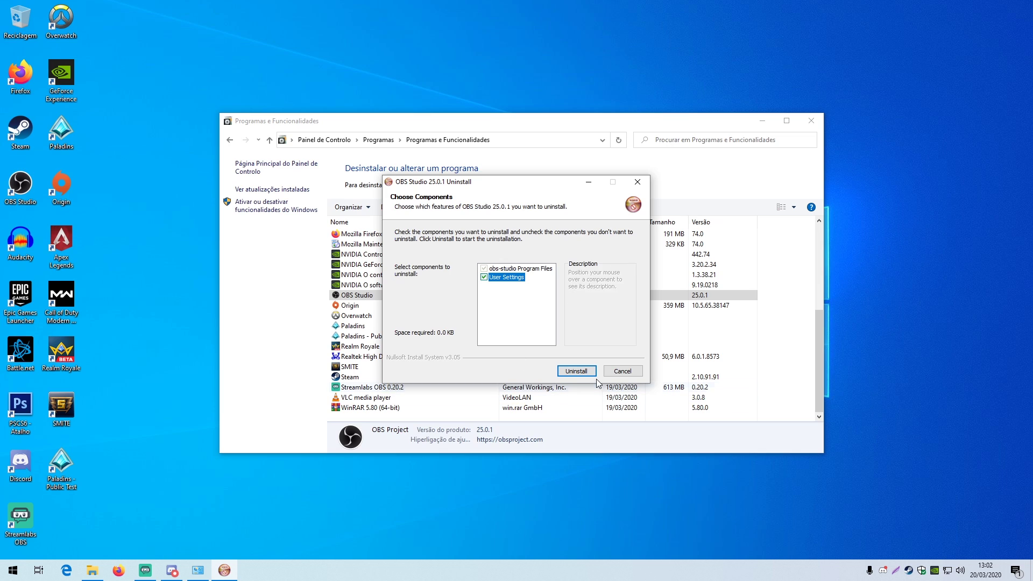
click(576, 371)
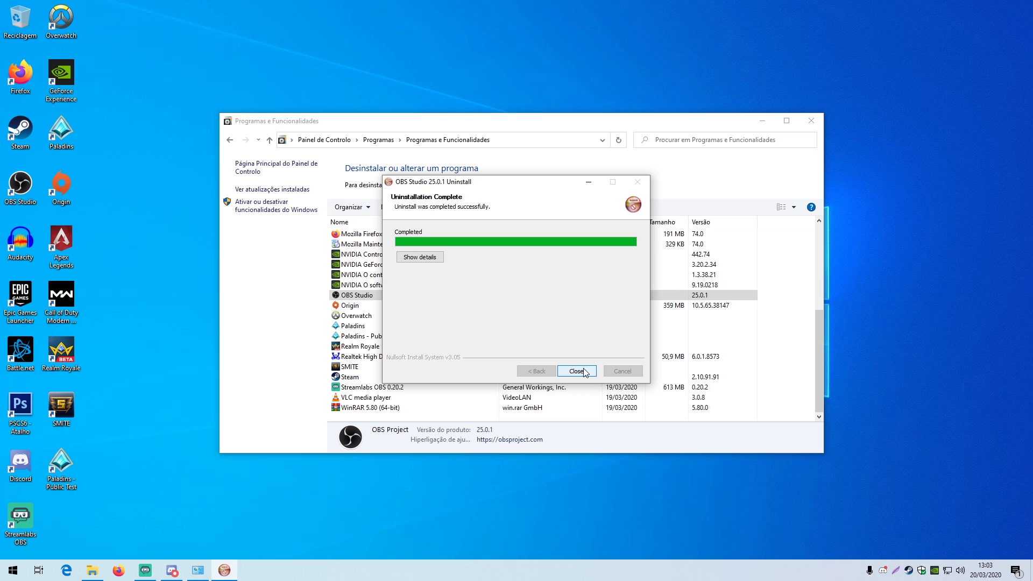
click(576, 372)
click(811, 120)
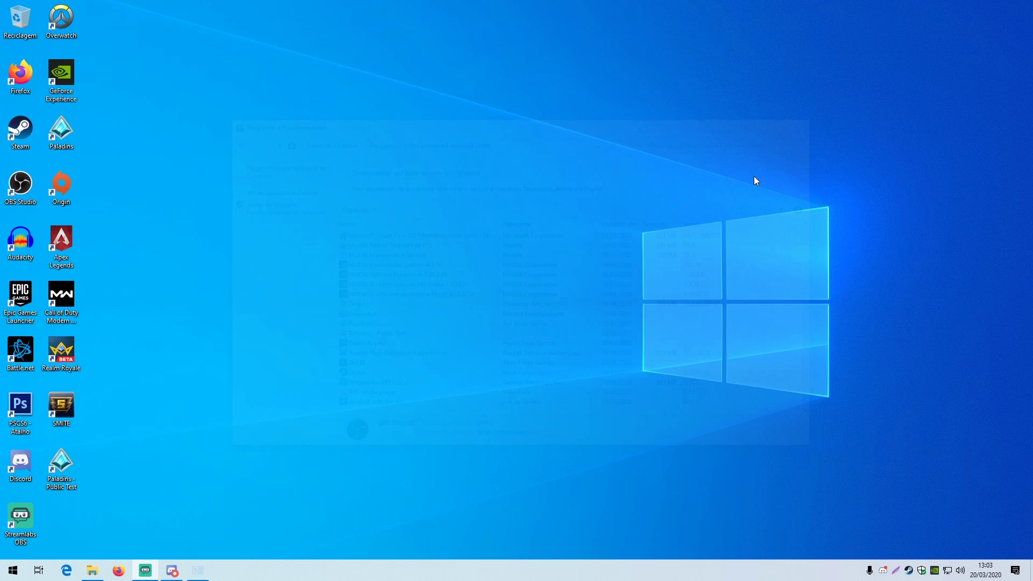
Open the %appdata% folder in File Explorer
click(92, 570)
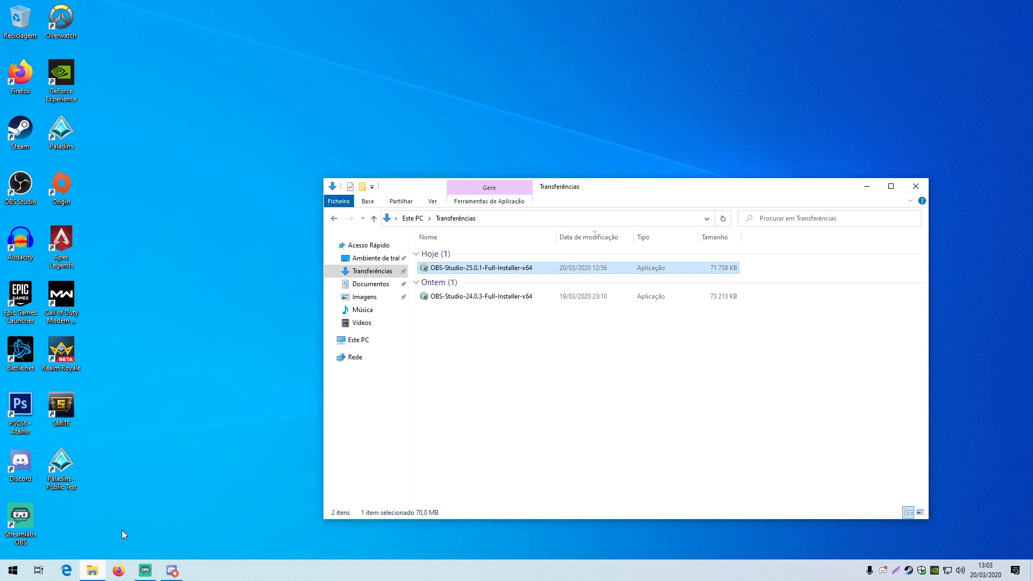
click(497, 222)
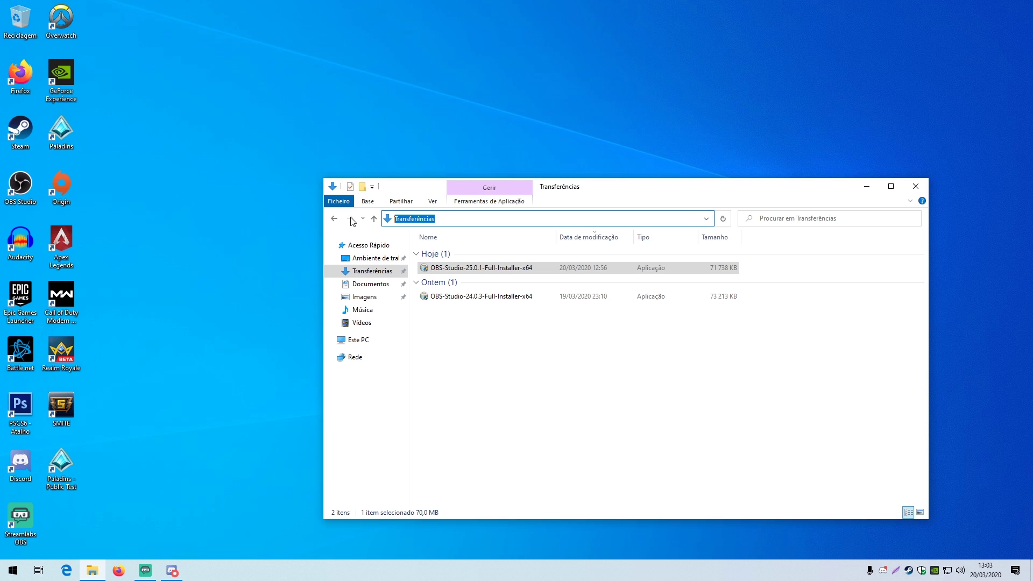
text(%appdata%)
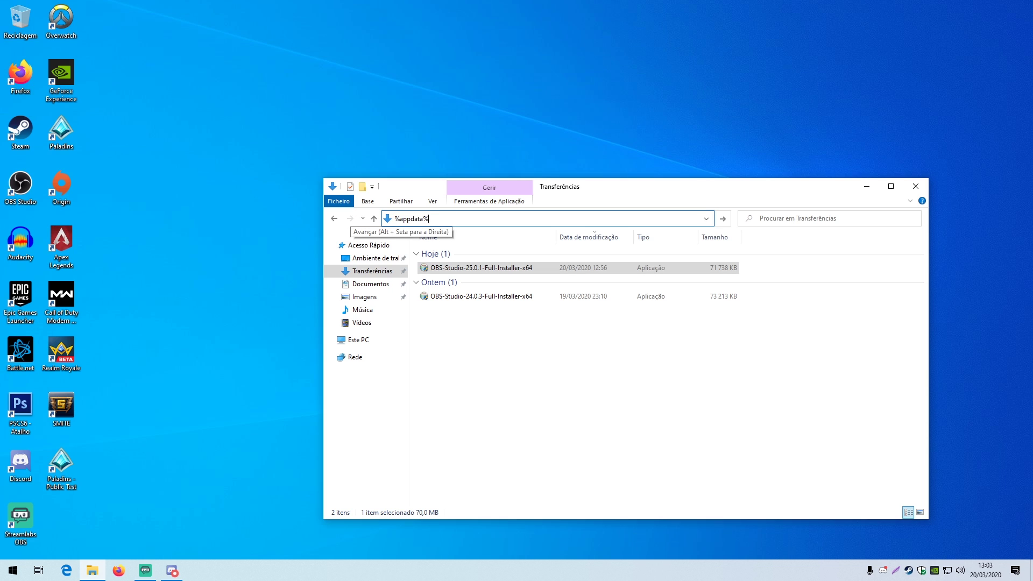
key(Return)
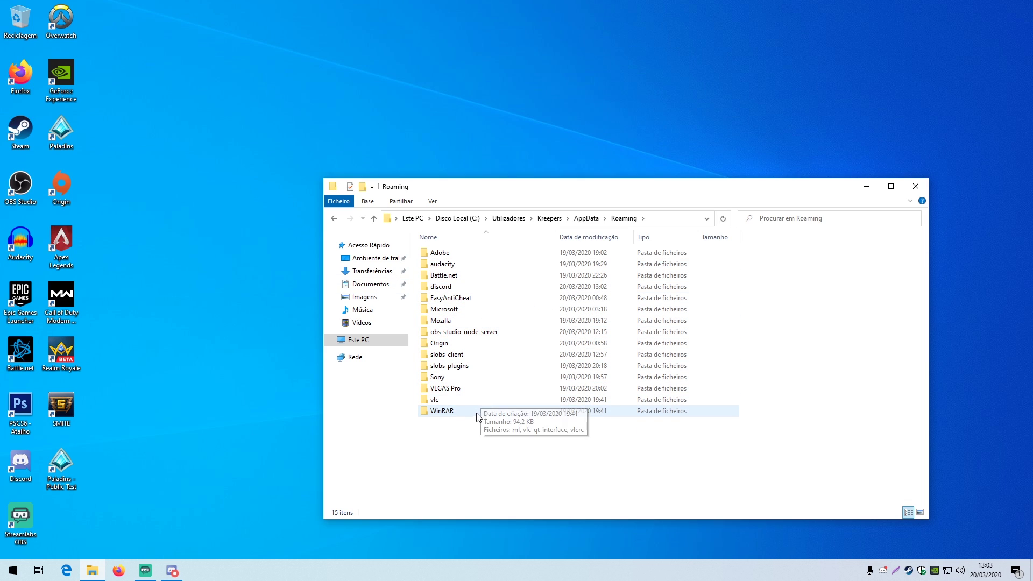
Look inside the obs-studio-node-server folder in Roaming and try to delete it, retrying once
double_click(509, 332)
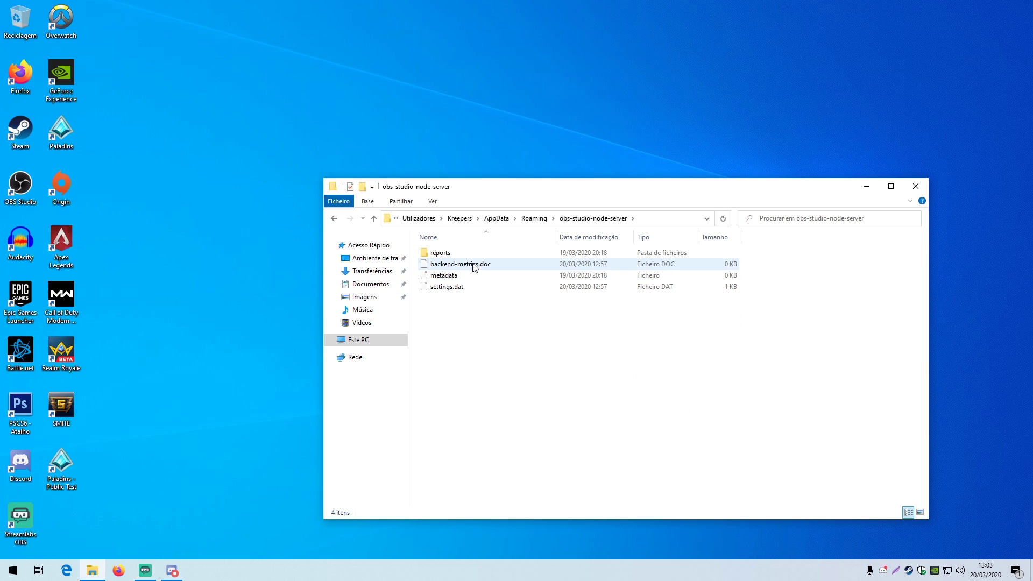
click(533, 218)
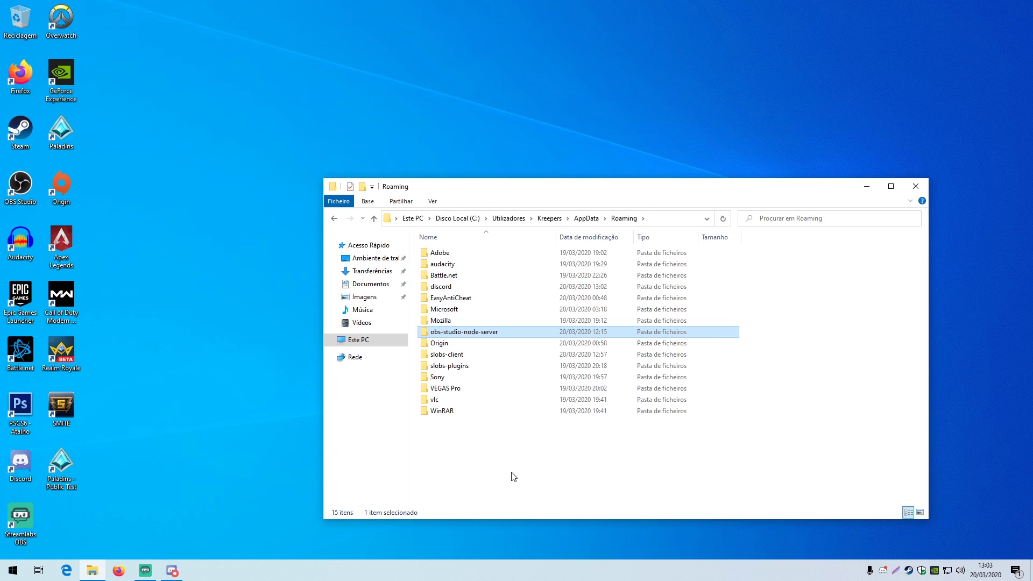
key(Delete)
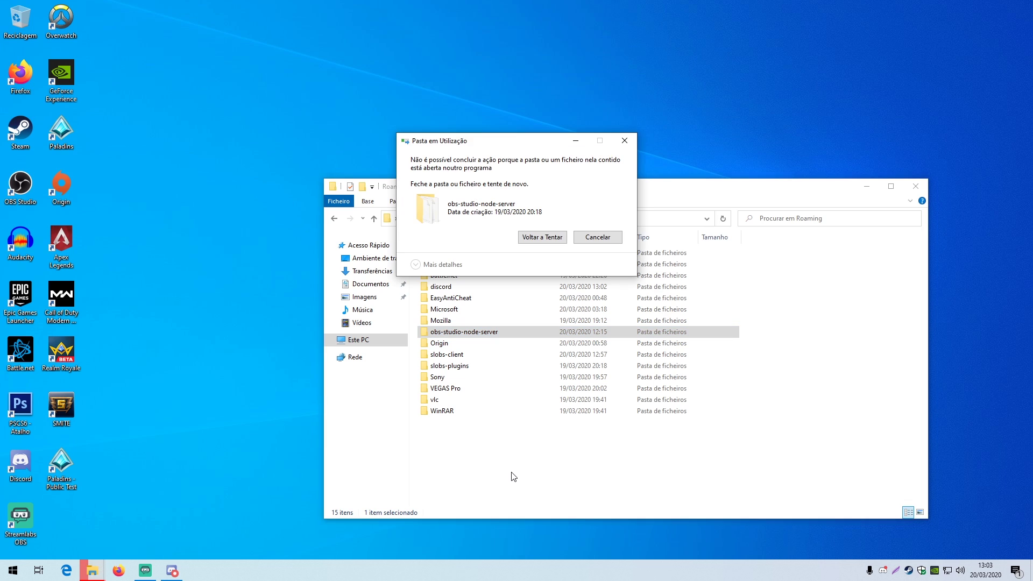
click(550, 237)
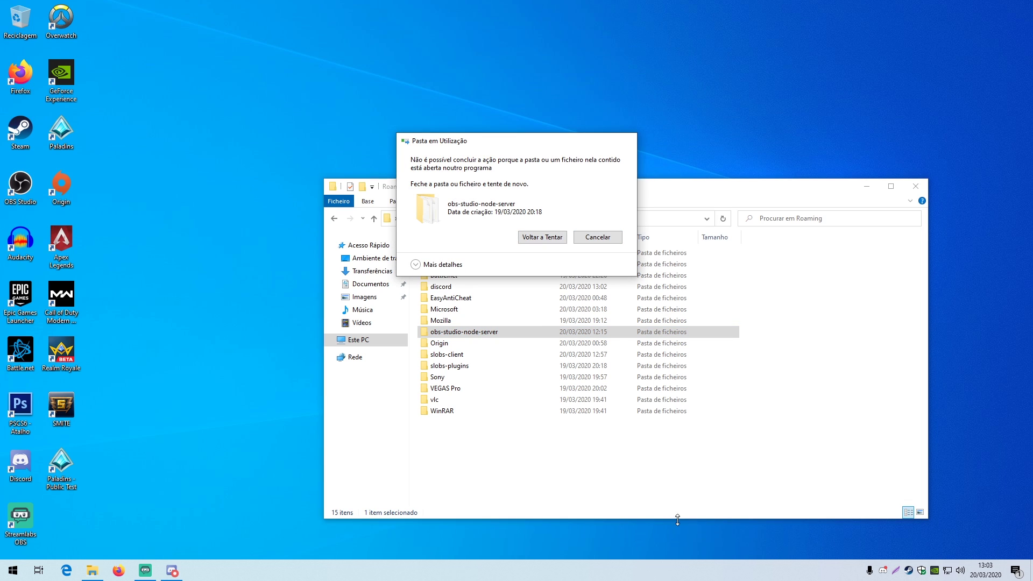
key(Escape)
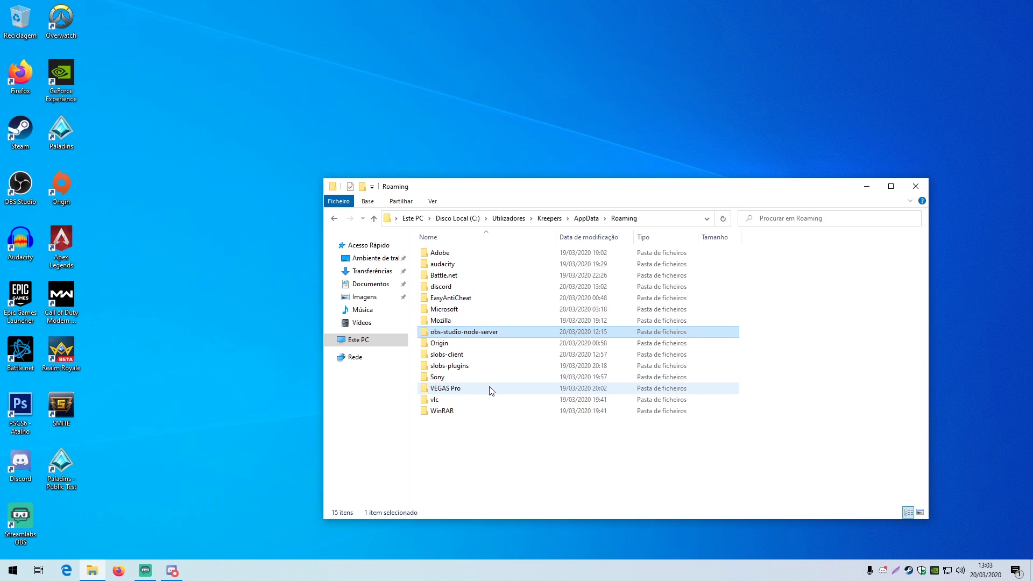
Check the Local and LocalLow folders under AppData for leftover OBS folders
click(585, 218)
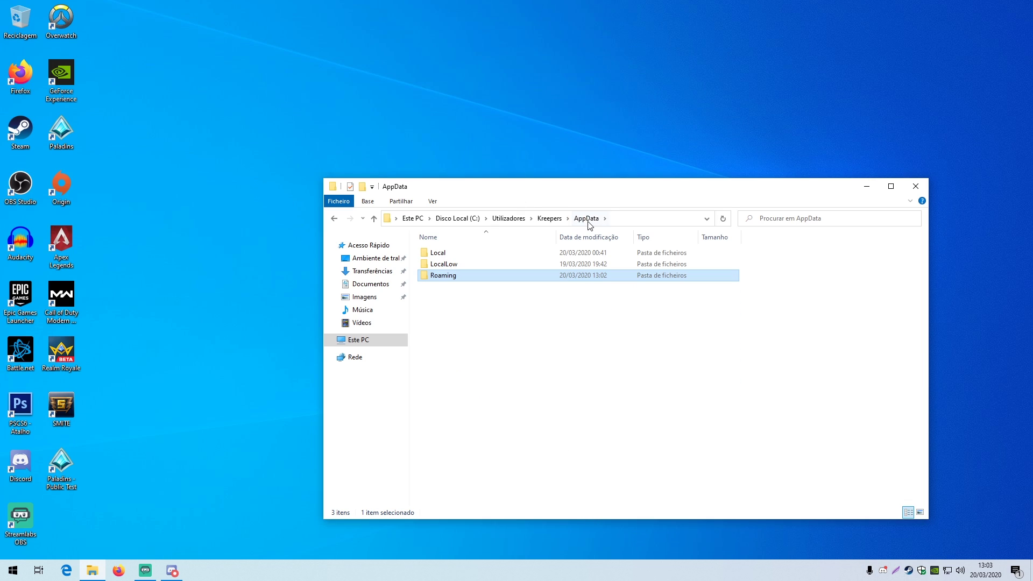
double_click(459, 254)
scroll(500, 284, down, 3)
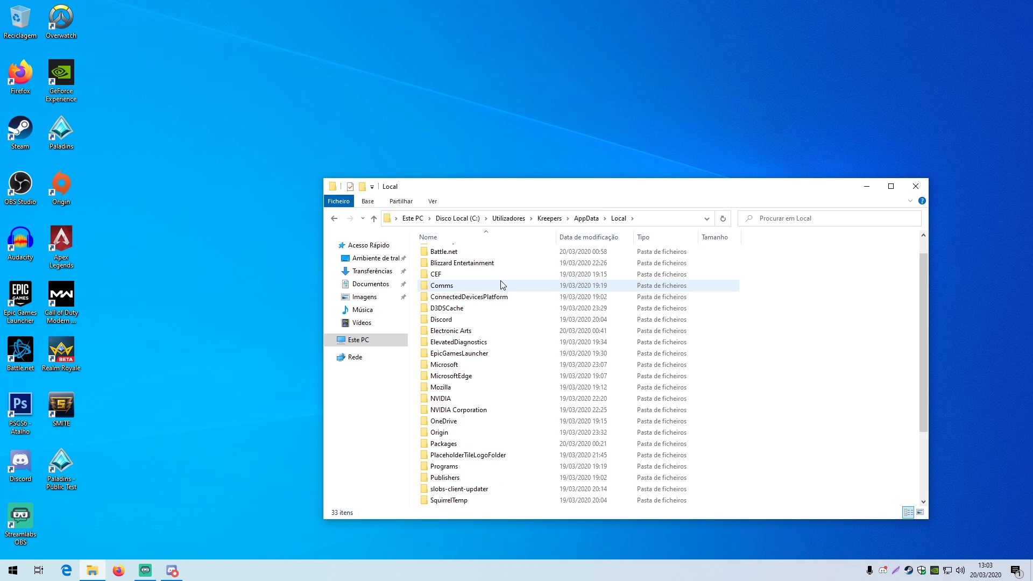
scroll(500, 285, down, 1)
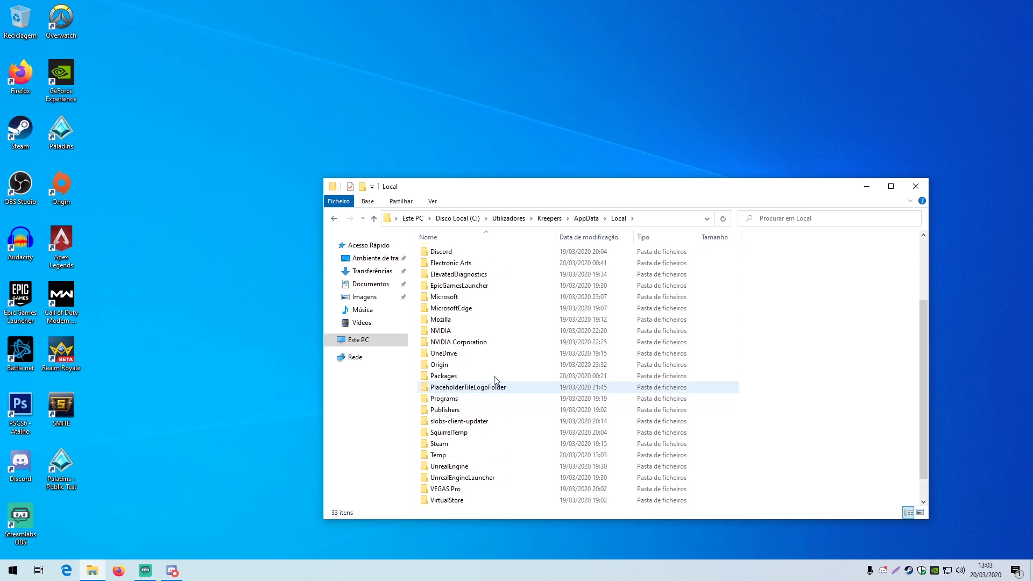
click(586, 218)
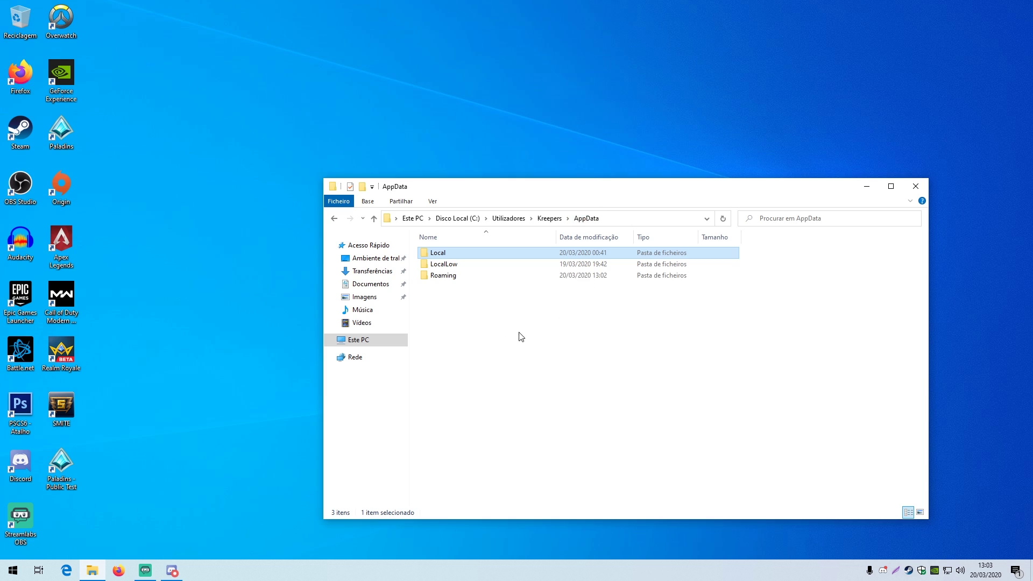
double_click(466, 264)
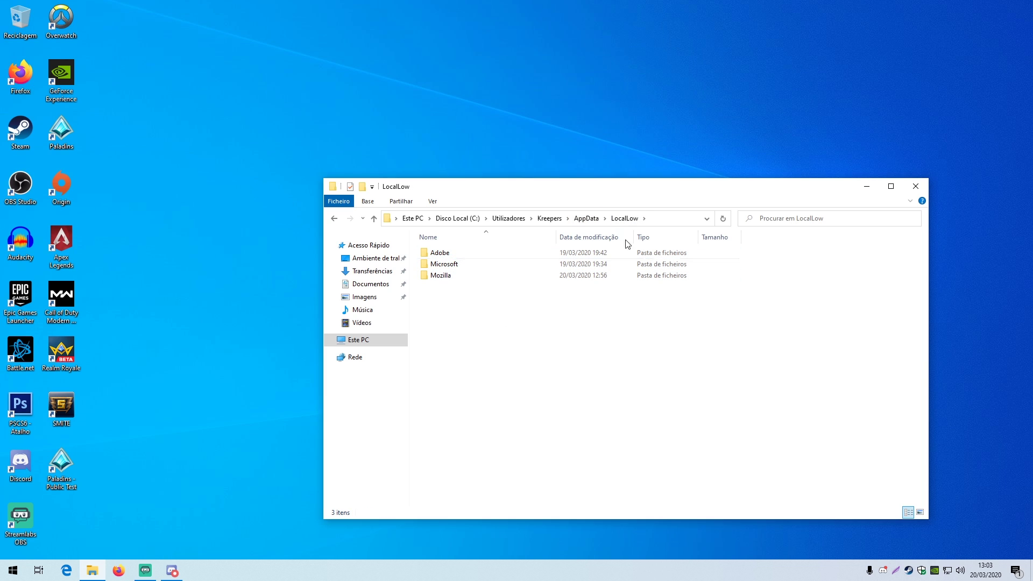
Check the Local folder under AppData once more for OBS leftovers, and go to the %appdata% folder
click(586, 218)
double_click(440, 252)
scroll(519, 385, down, 3)
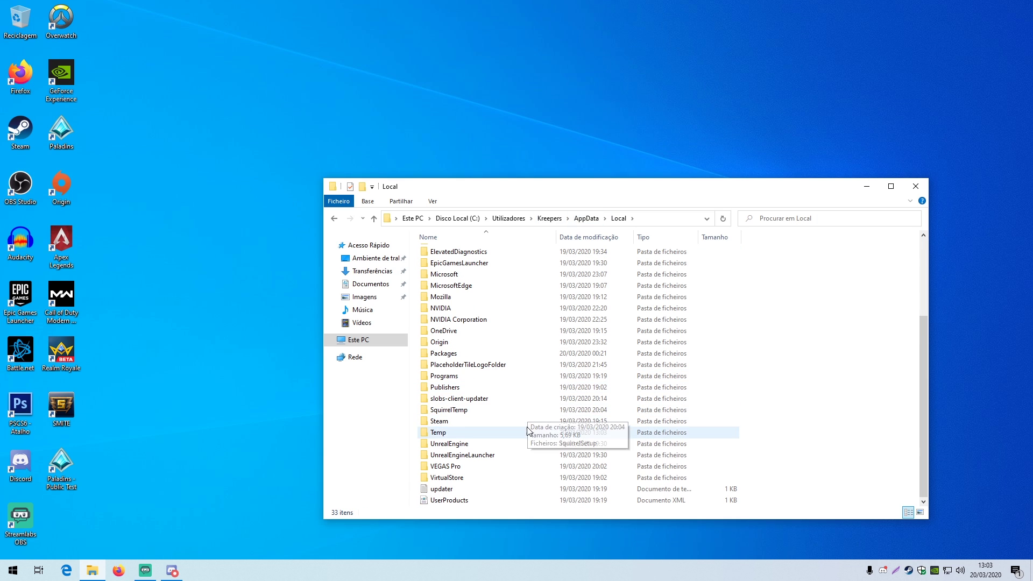
click(590, 219)
click(612, 218)
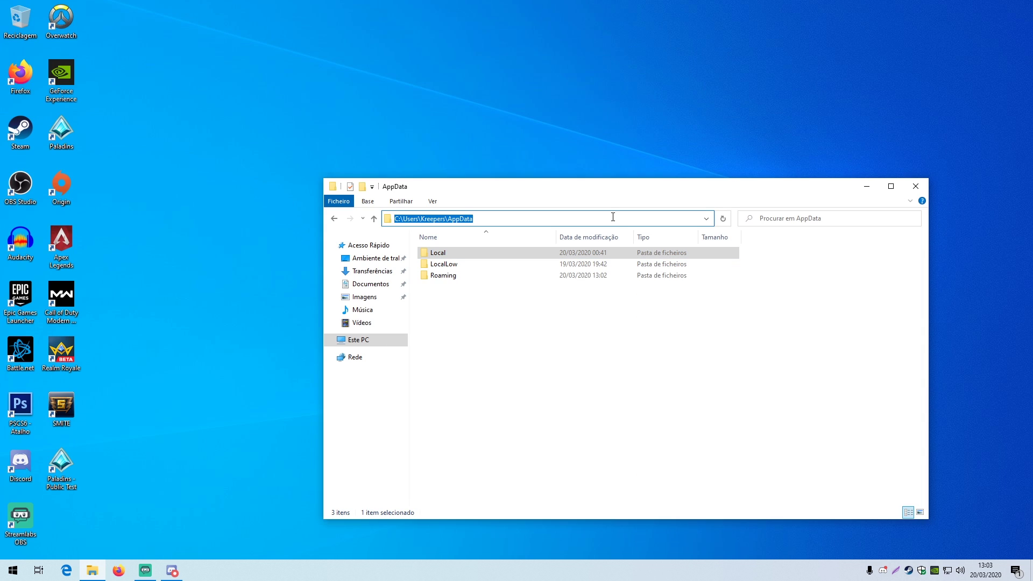
text(%appata%)
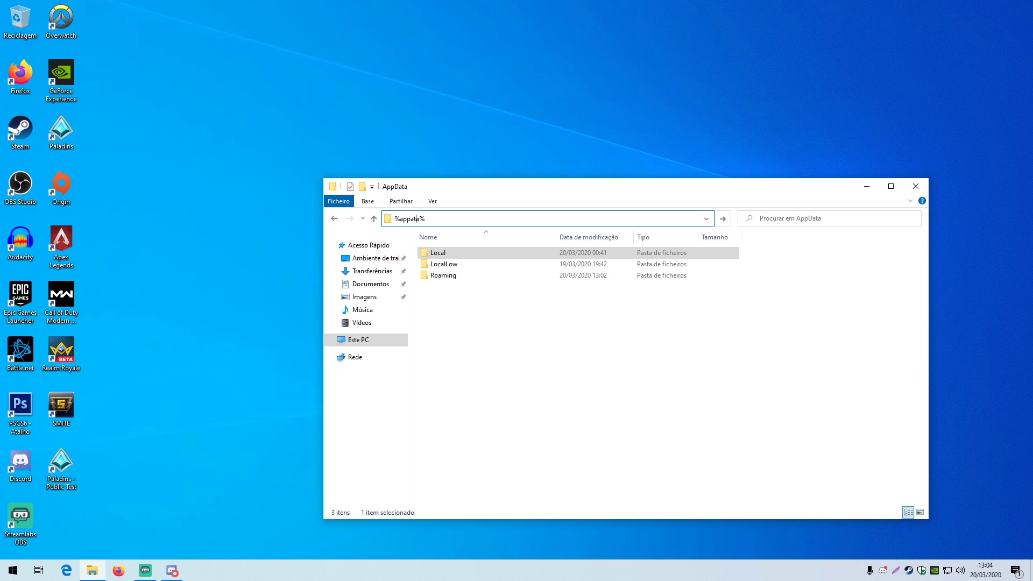
key(Return)
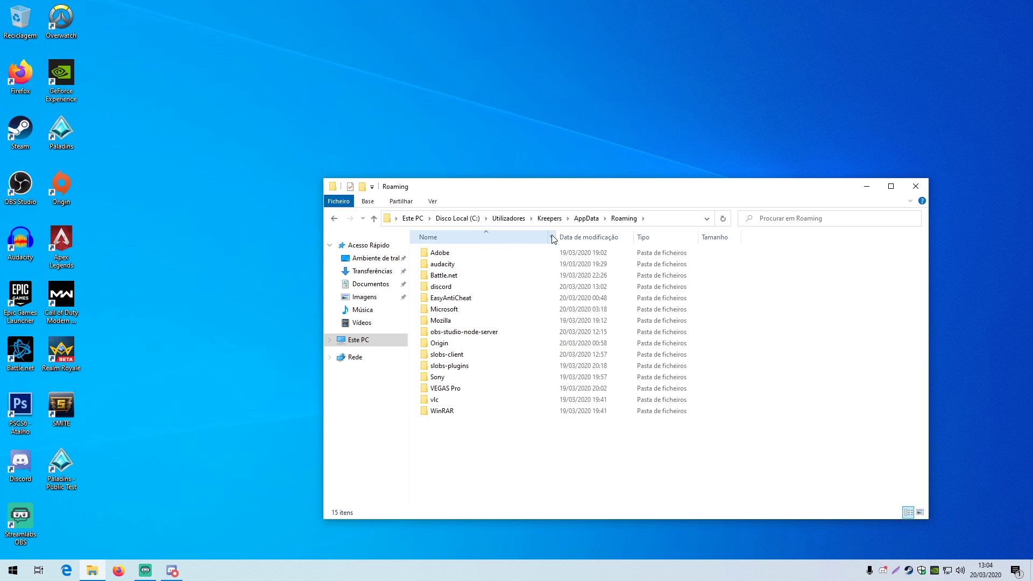
Open the Temp folder inside AppData\Local
click(587, 219)
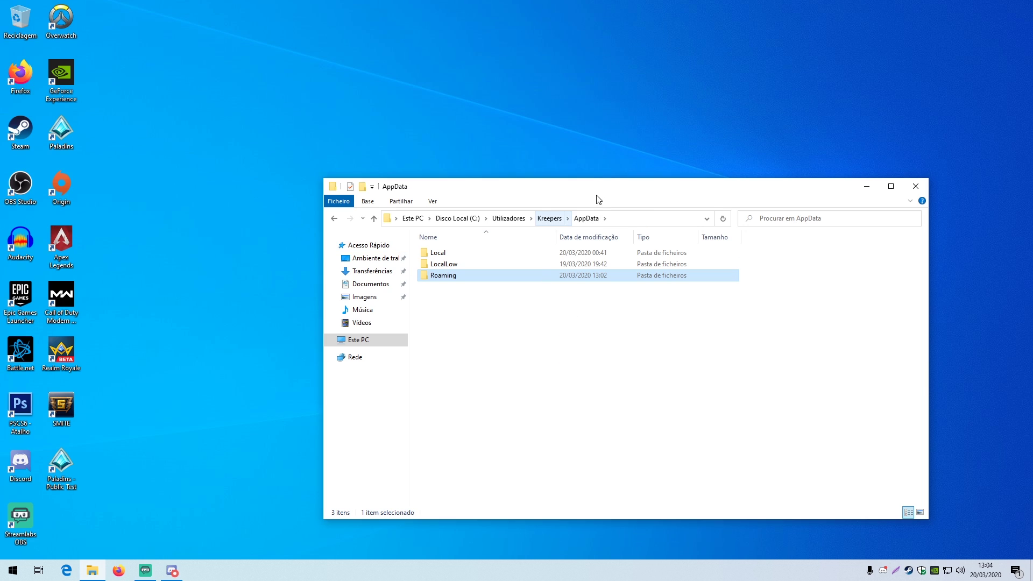
double_click(454, 253)
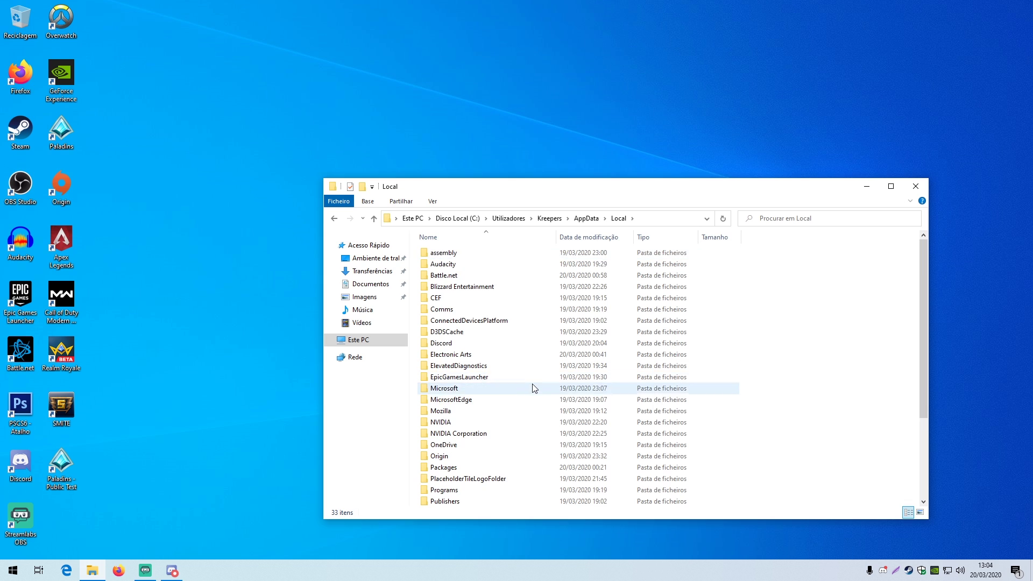
scroll(532, 387, down, 3)
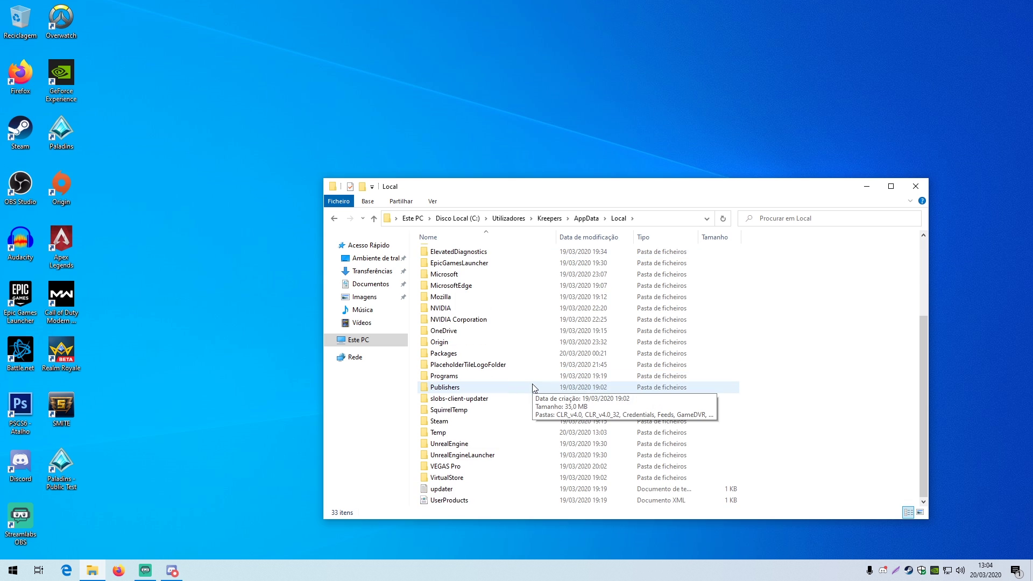
double_click(471, 432)
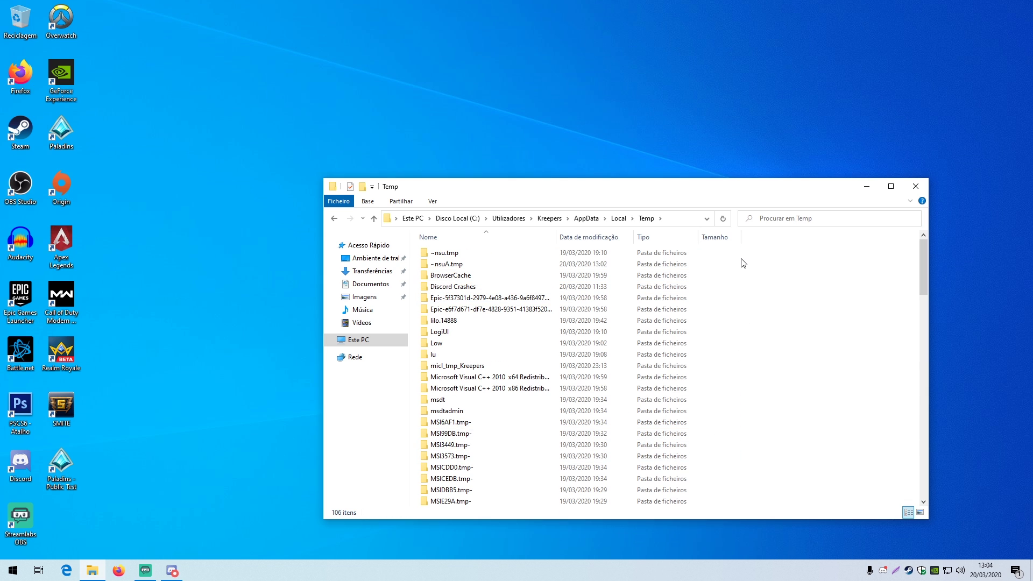
Delete the first batch of folders in Temp with administrator permission, skipping the ones that are in use
drag(742, 262, 344, 469)
key(Delete)
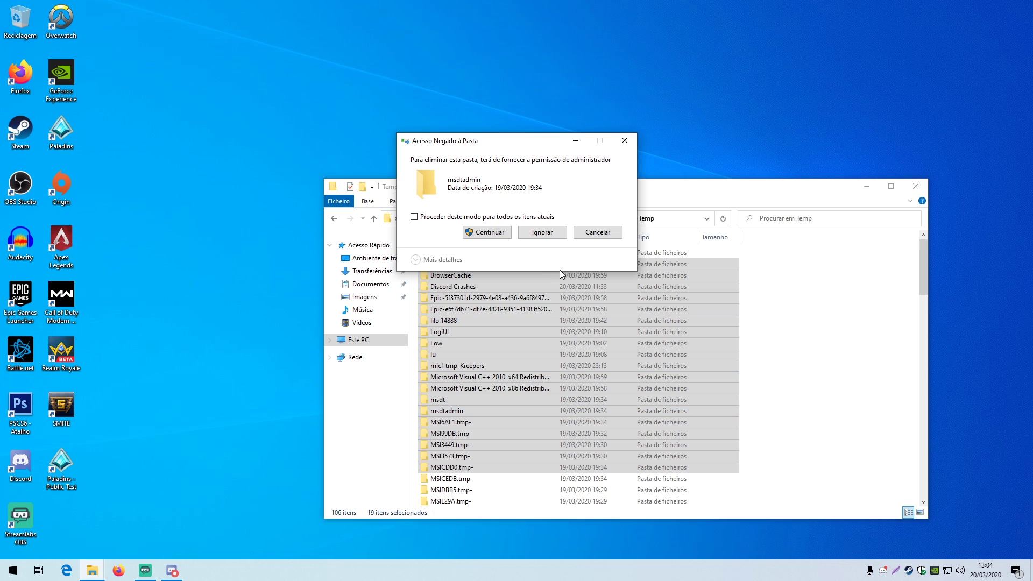
click(499, 237)
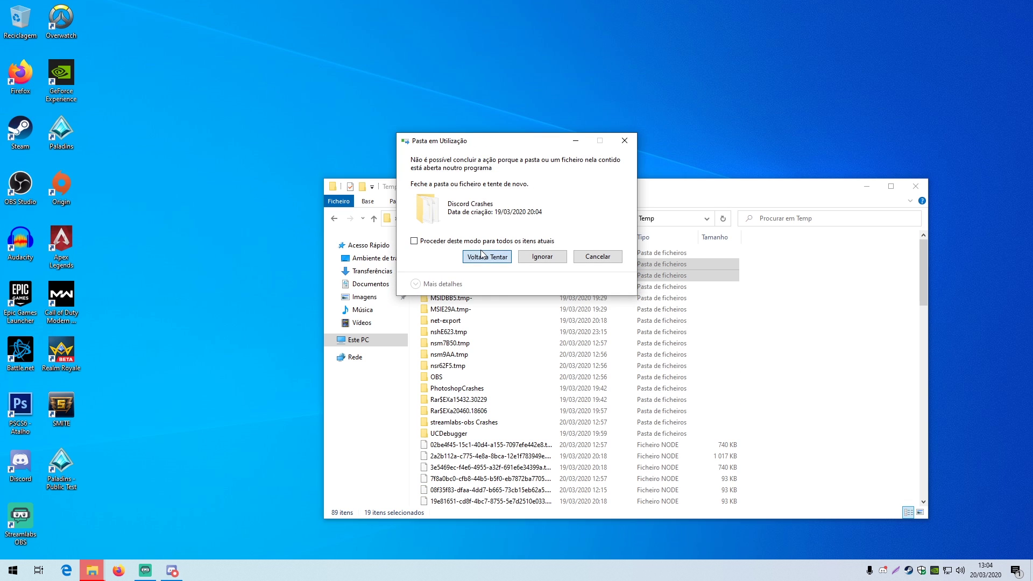
click(487, 256)
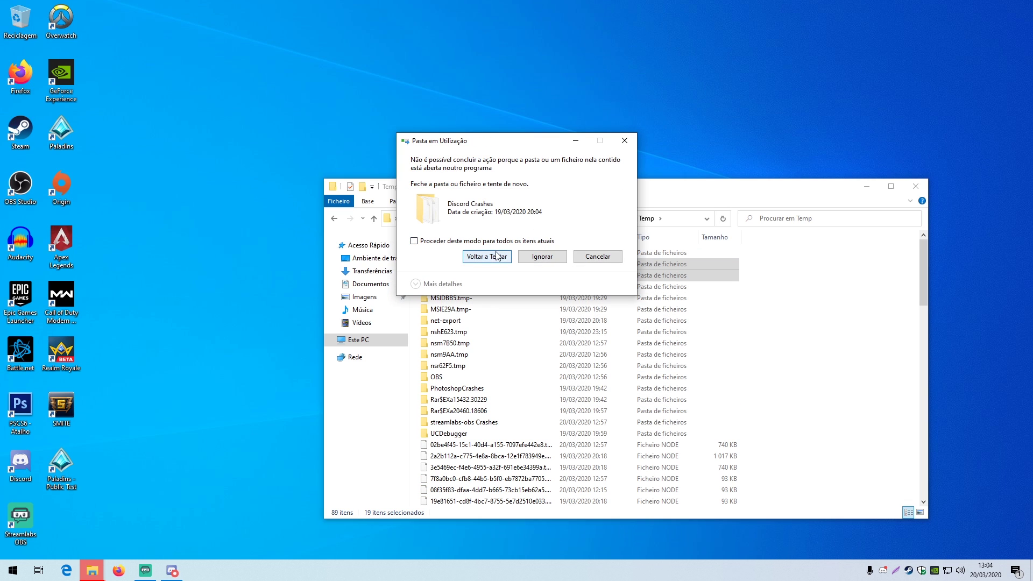
click(493, 241)
click(542, 256)
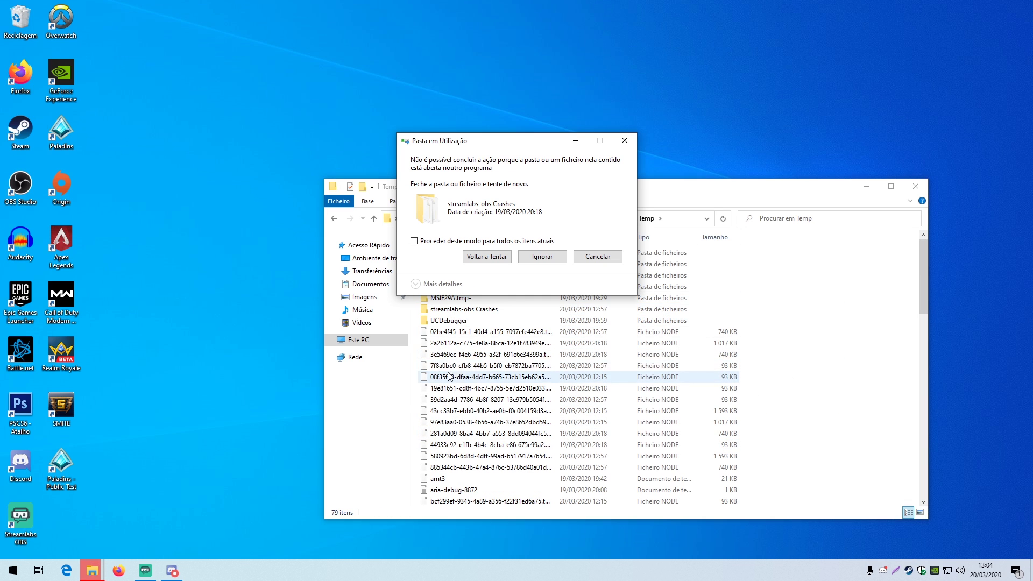
click(542, 256)
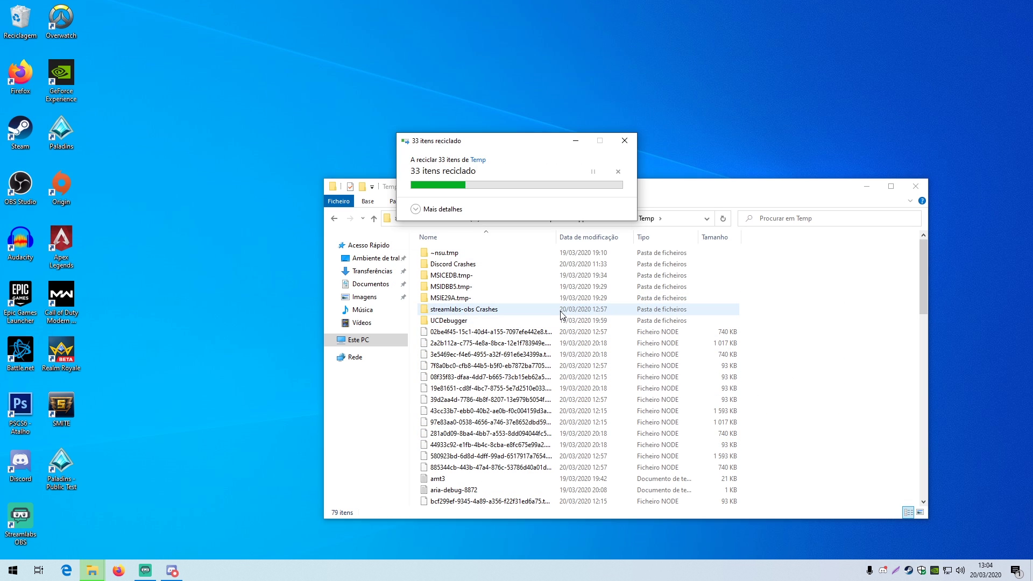
Delete two further batches of temporary files from the Temp folder, cancelling at the files in use by Streamlabs OBS
drag(822, 432, 445, 460)
key(Delete)
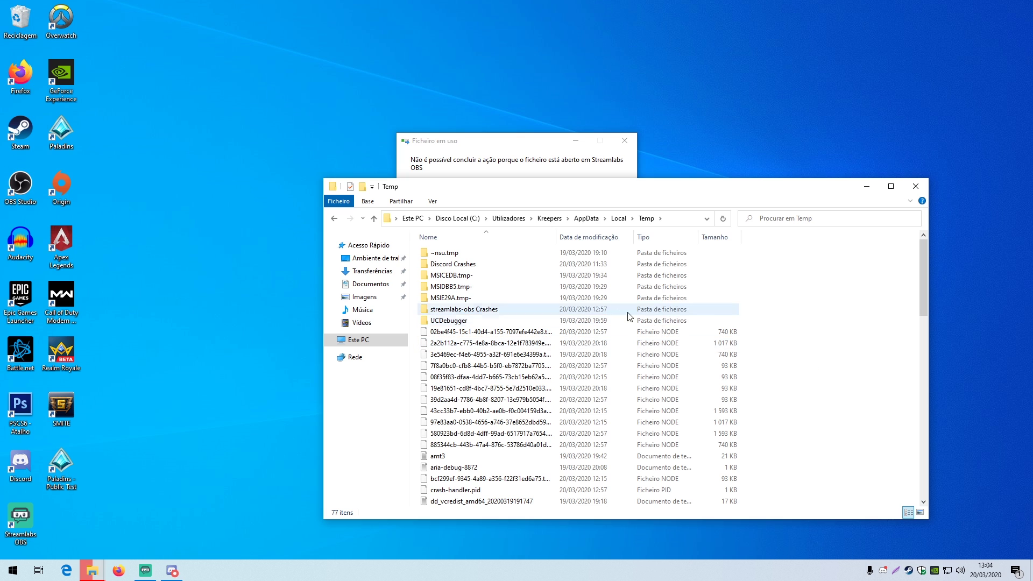
click(554, 255)
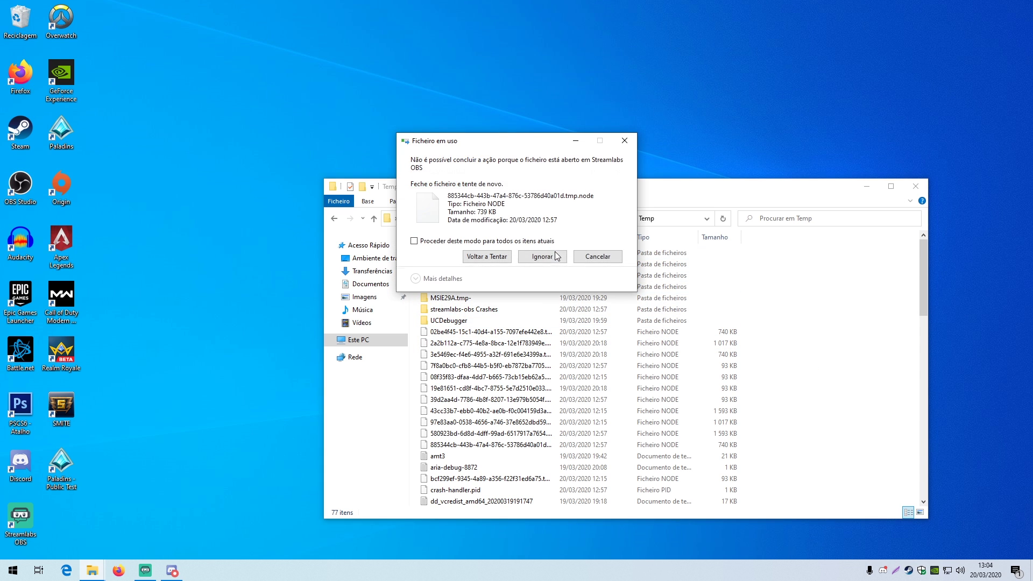
click(597, 257)
drag(728, 405, 577, 485)
key(Delete)
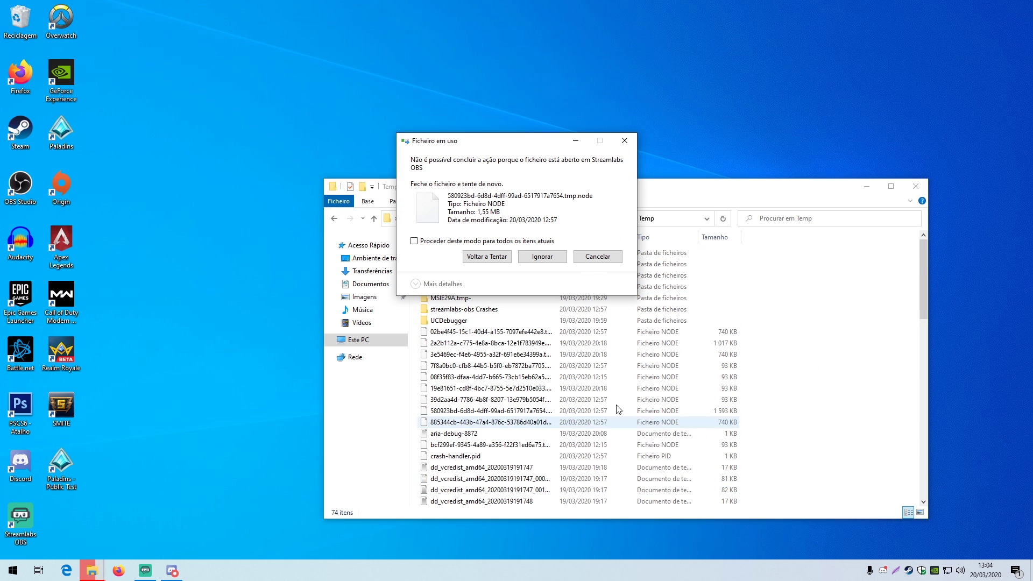
click(597, 257)
Delete all remaining contents of the Temp folder, applying the choices to all items and skipping those in use
scroll(646, 449, down, 15)
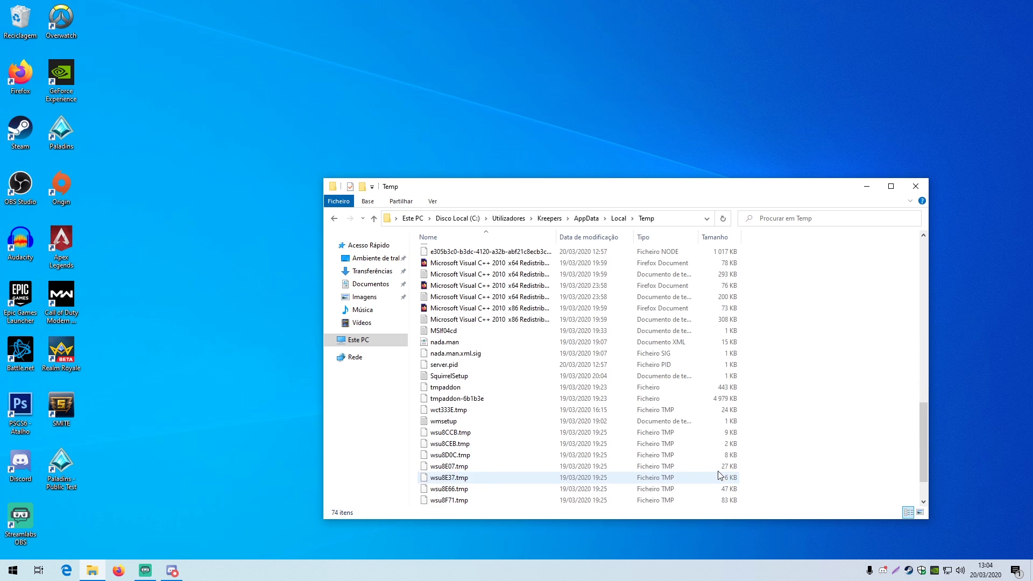
key(ctrl+a)
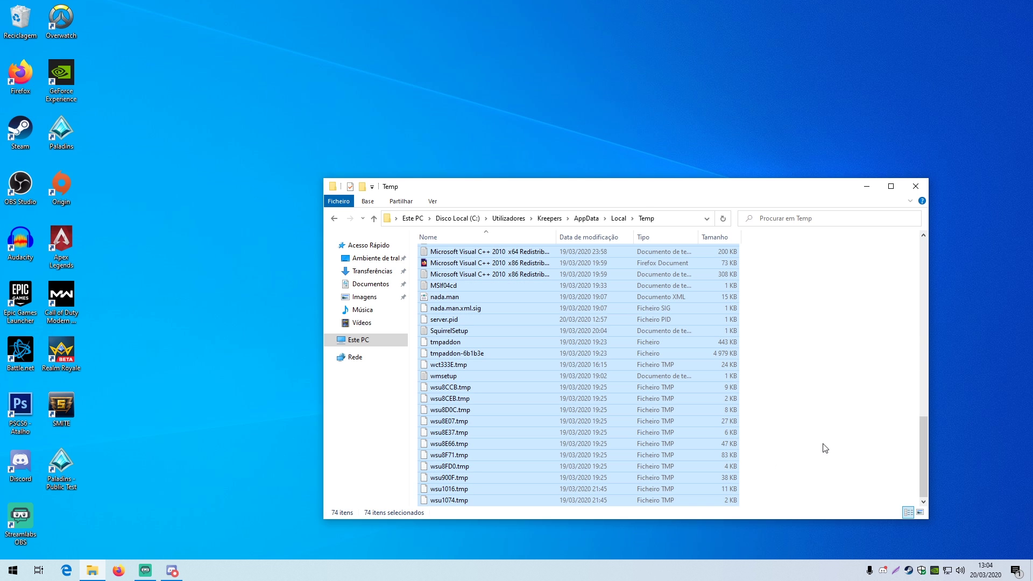
key(Delete)
click(439, 241)
click(505, 259)
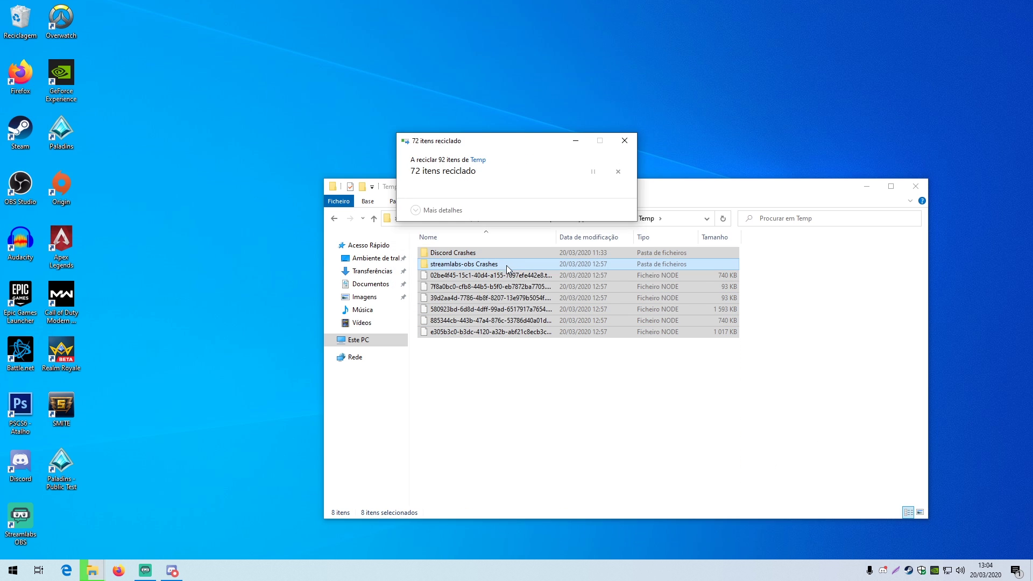
click(466, 242)
click(479, 257)
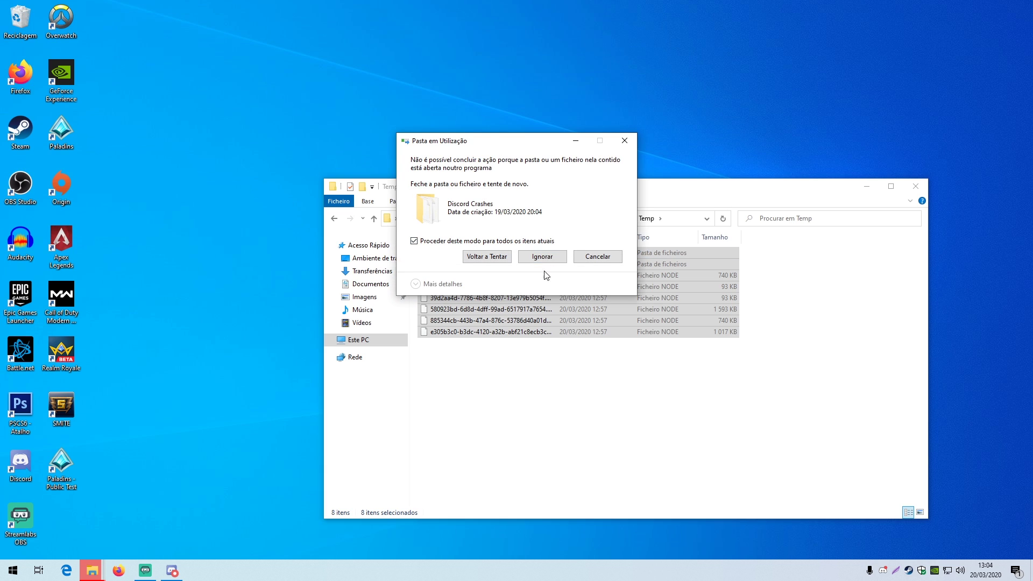
click(538, 257)
click(496, 375)
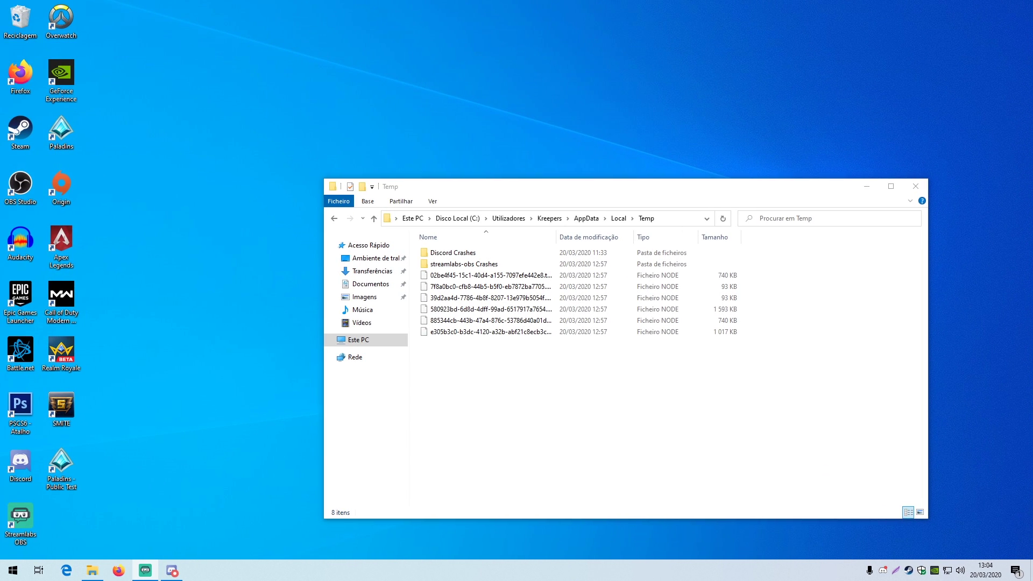
Close the Temp folder window and empty the Recycle Bin, granting administrator permission for all items
key(alt+Tab)
drag(566, 66, 914, 90)
key(super+Down)
click(921, 189)
right_click(9, 15)
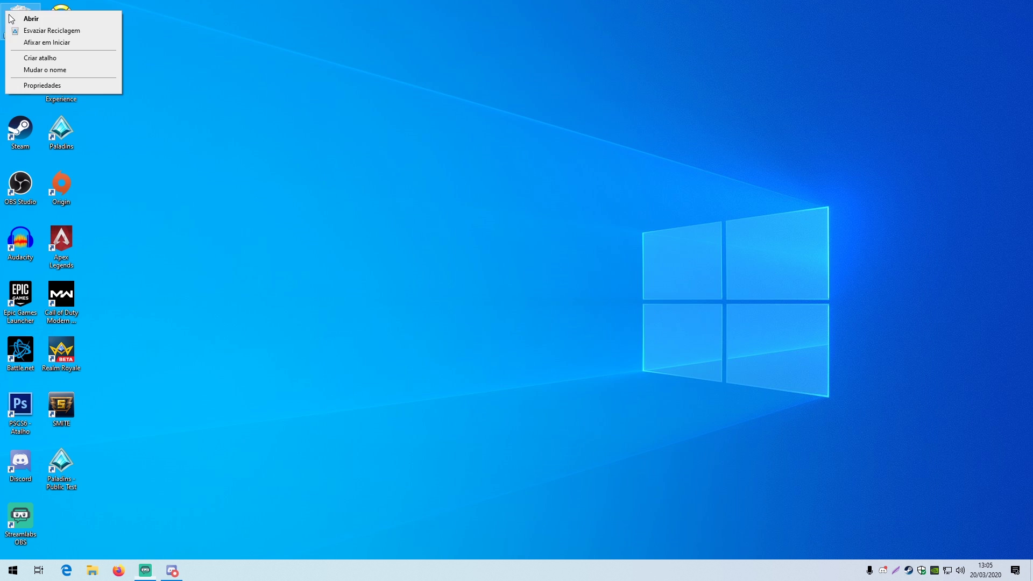
click(51, 30)
click(558, 293)
click(99, 573)
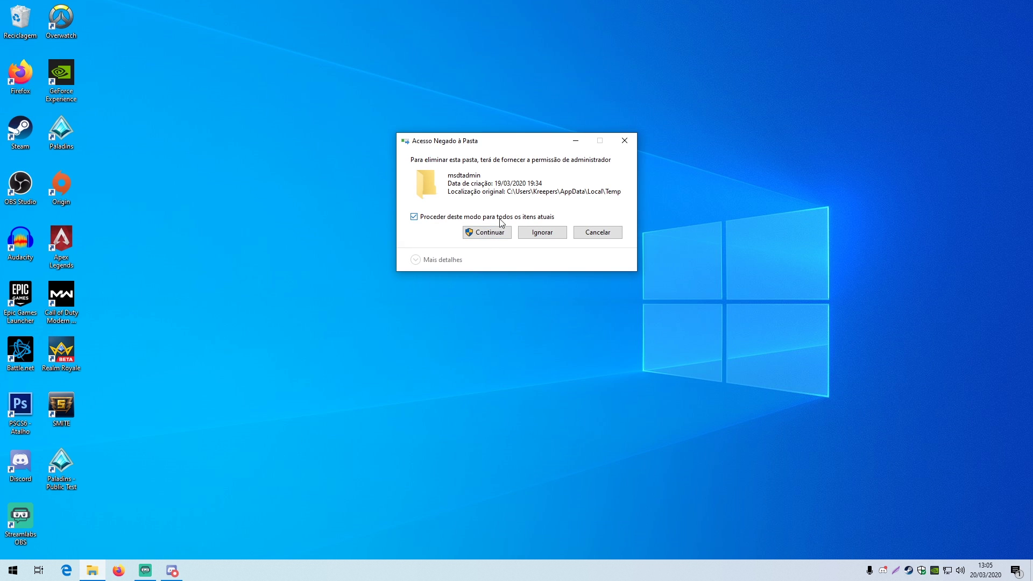
click(500, 234)
Delete the OBS folder from Programas on Disco Local (C:), granting administrator permission
click(97, 574)
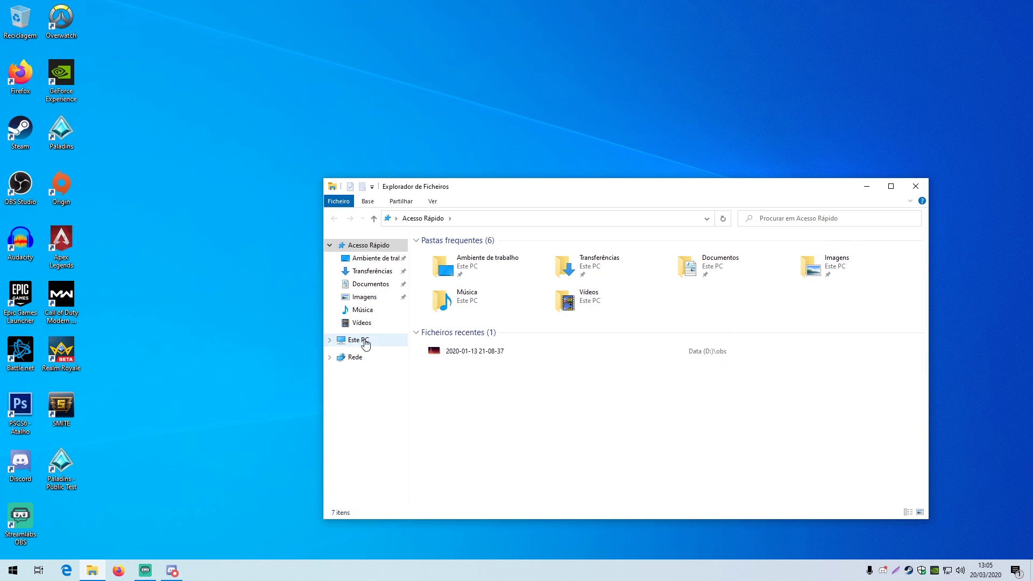
click(361, 340)
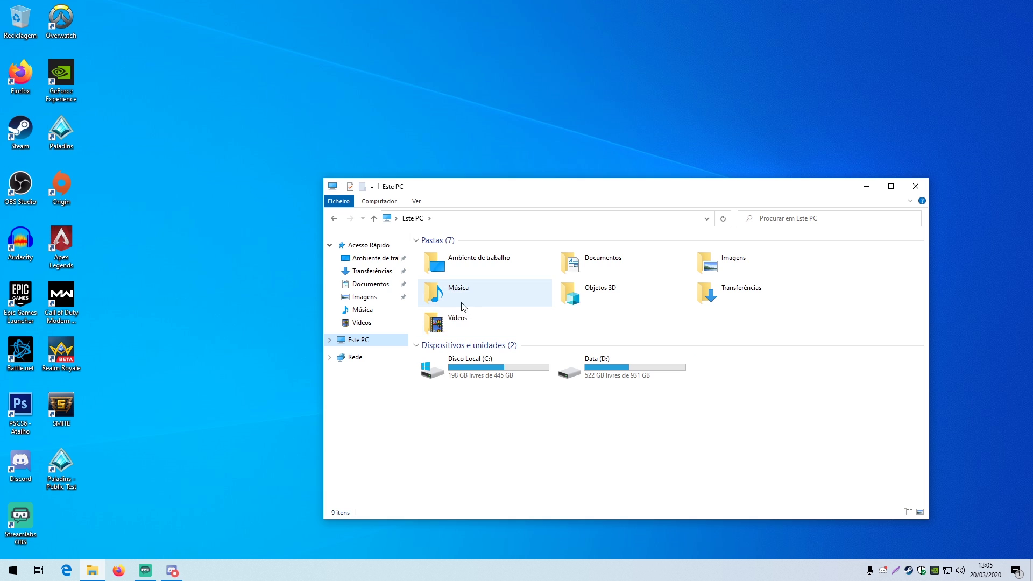
double_click(464, 364)
double_click(467, 287)
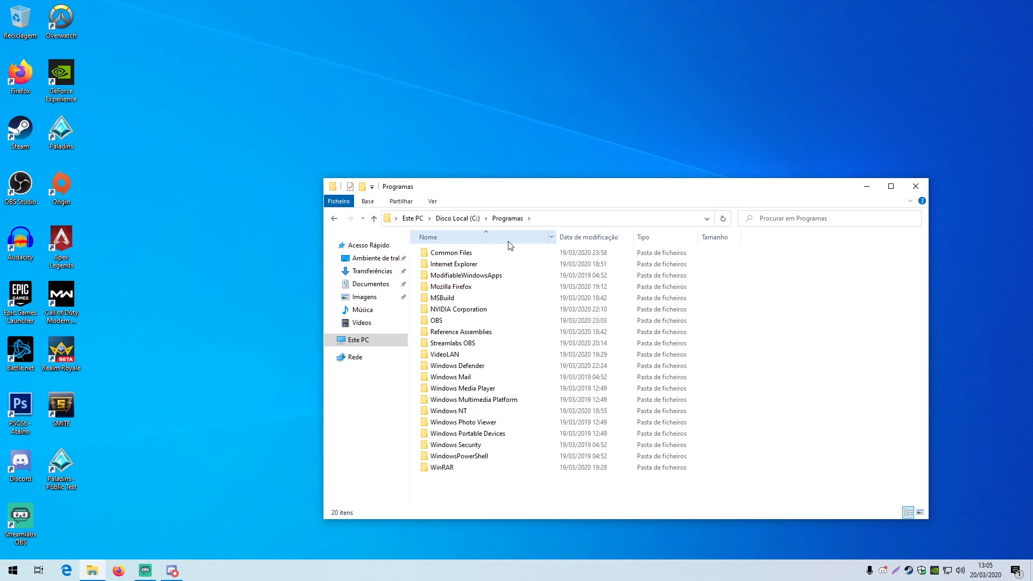
click(468, 321)
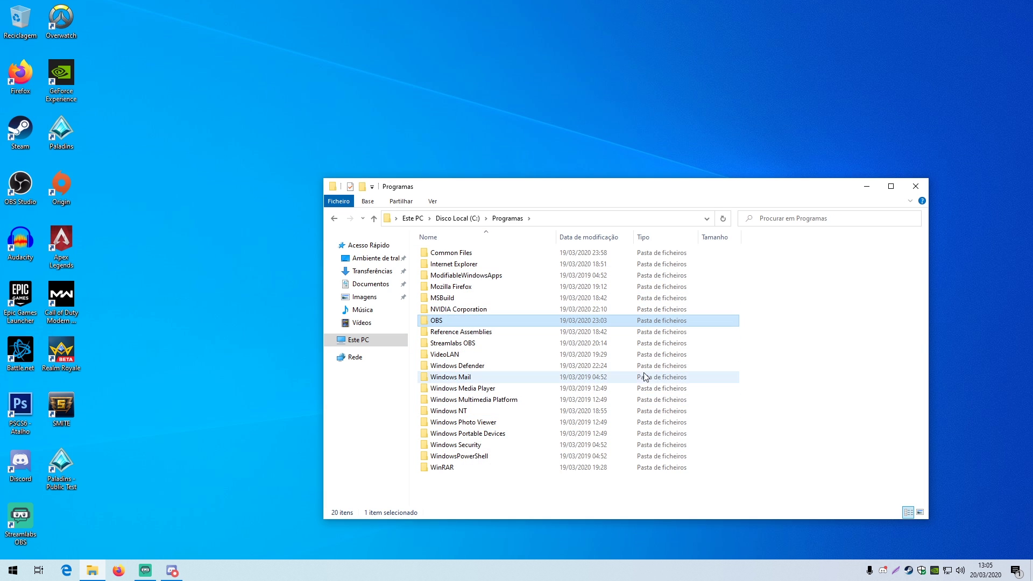
key(Delete)
key(Return)
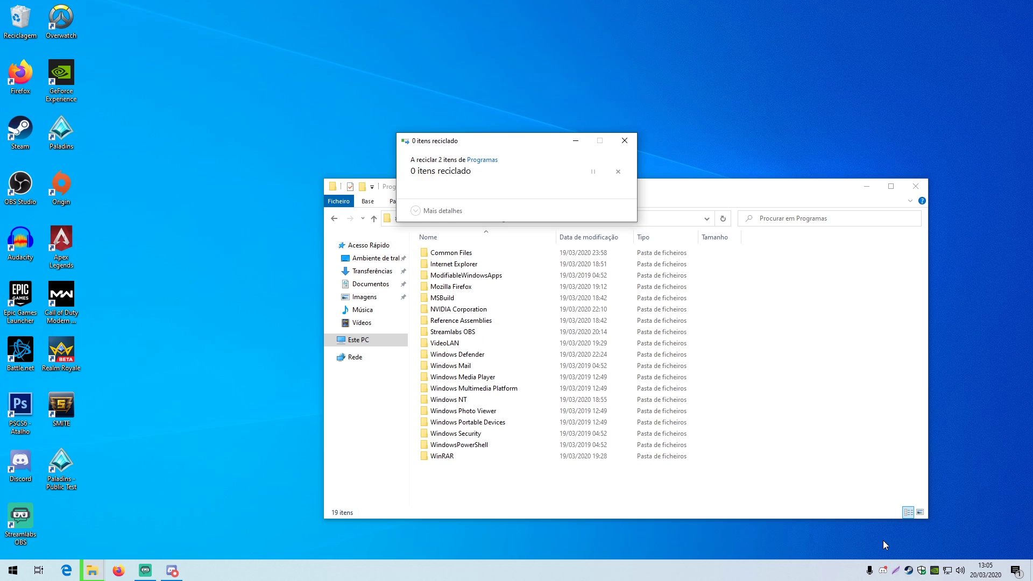
Delete the OBS folder from Programas (x86) with administrator permission, and close File Explorer
click(457, 218)
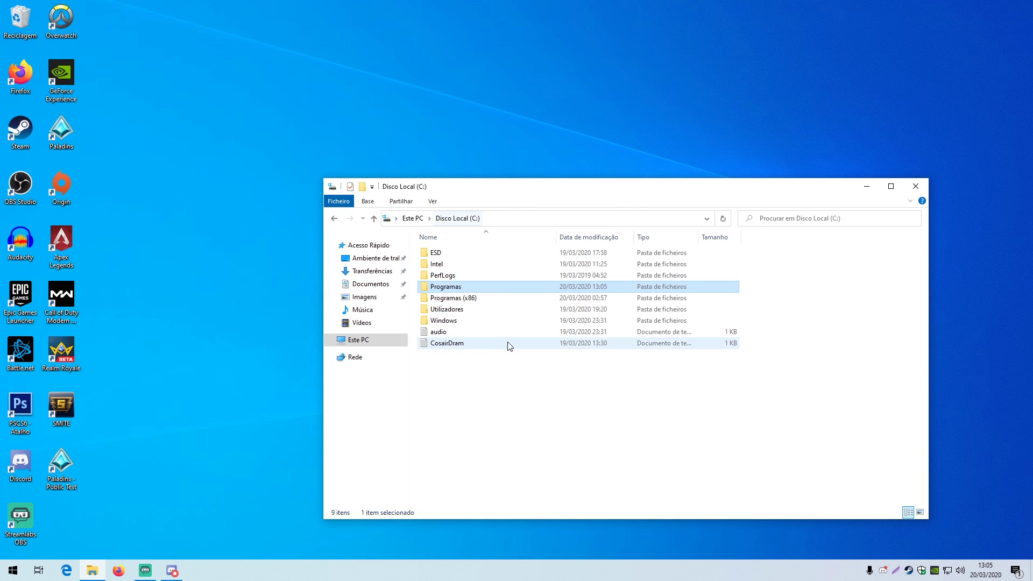
double_click(473, 299)
scroll(457, 354, down, 1)
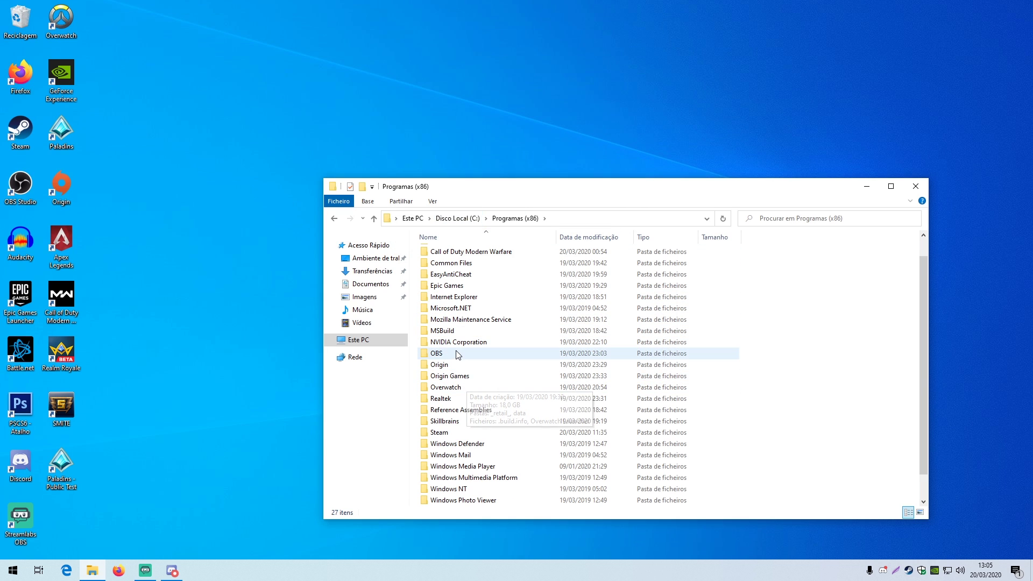
click(457, 354)
key(Delete)
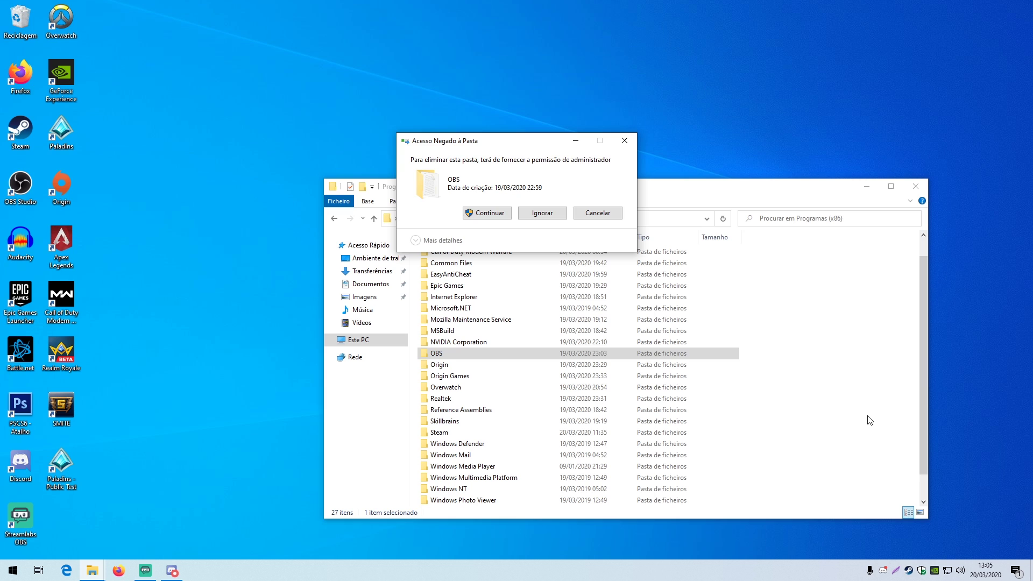
key(Return)
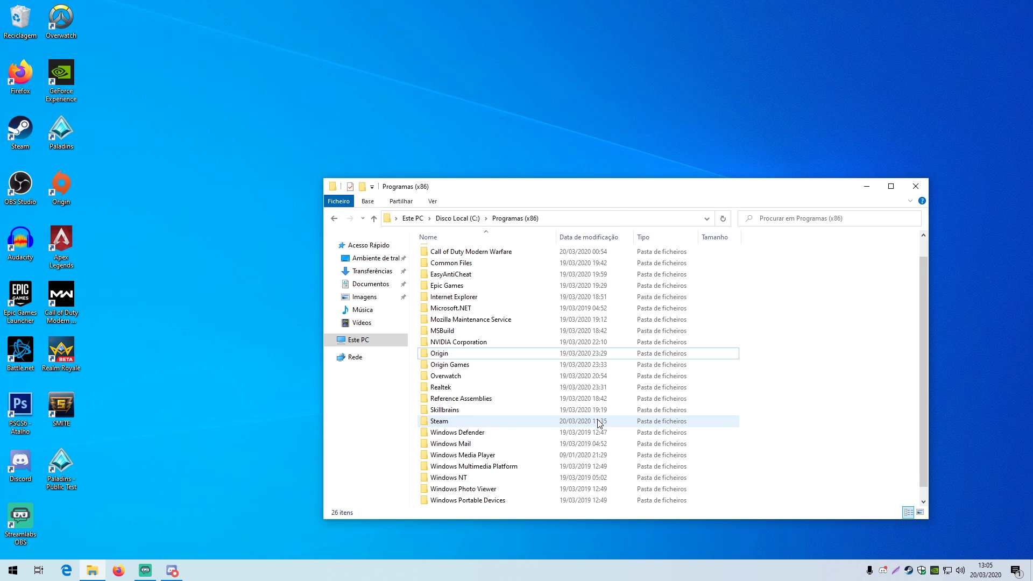
scroll(599, 423, down, 1)
click(922, 186)
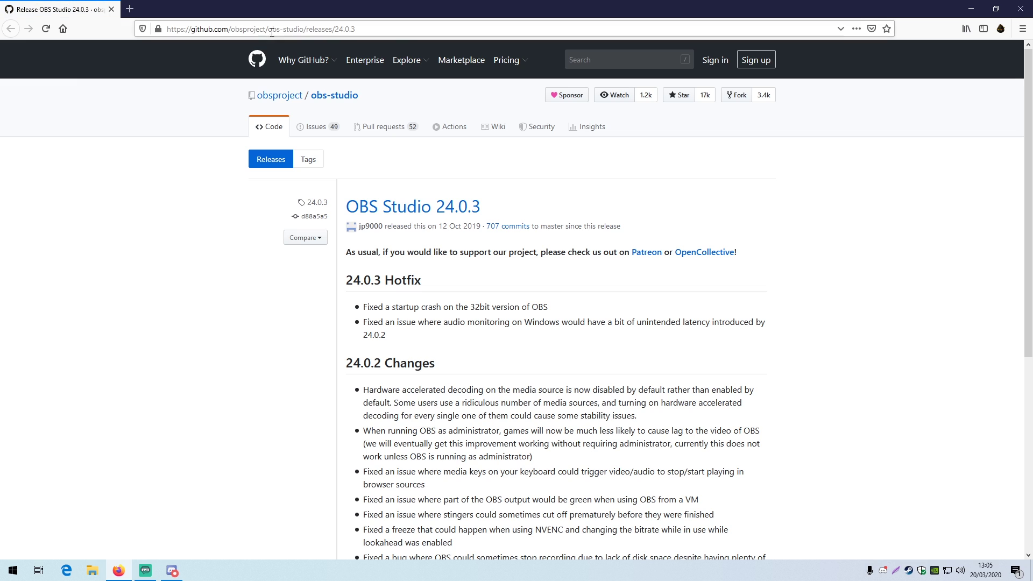
Examine the download assets of the OBS Studio 24.0.3 release on GitHub, and close the browser
click(272, 30)
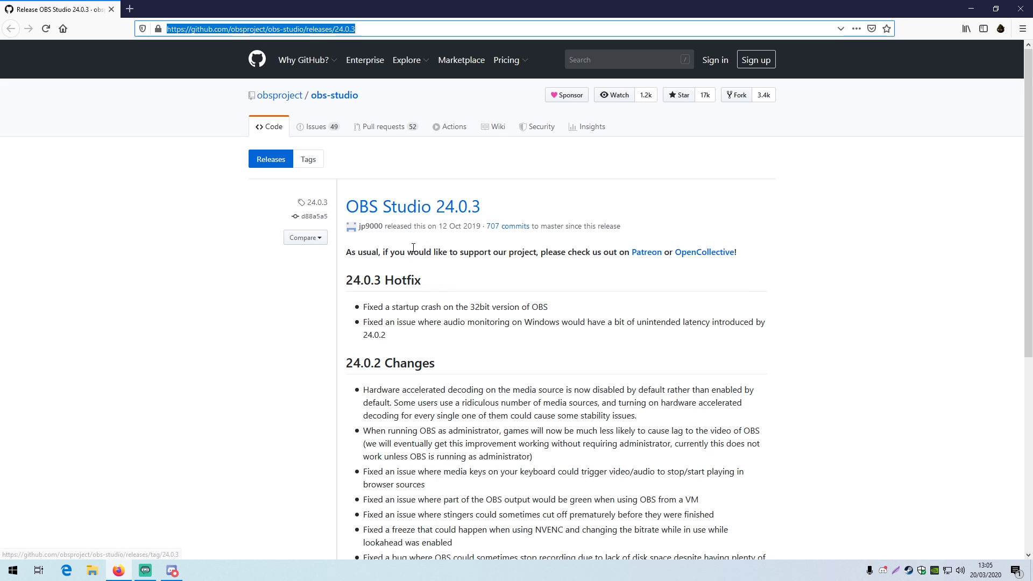
scroll(339, 261, down, 5)
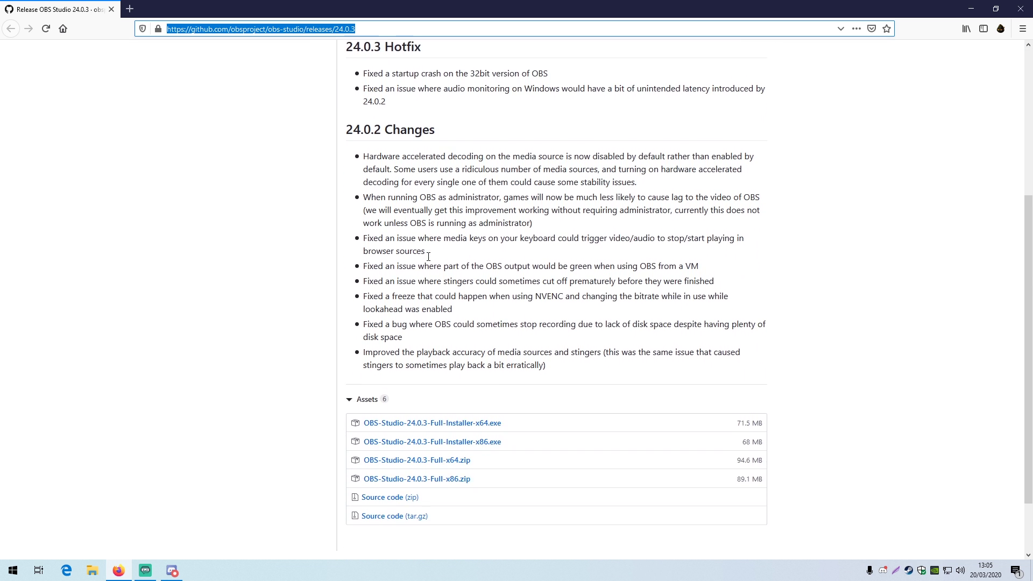
click(371, 359)
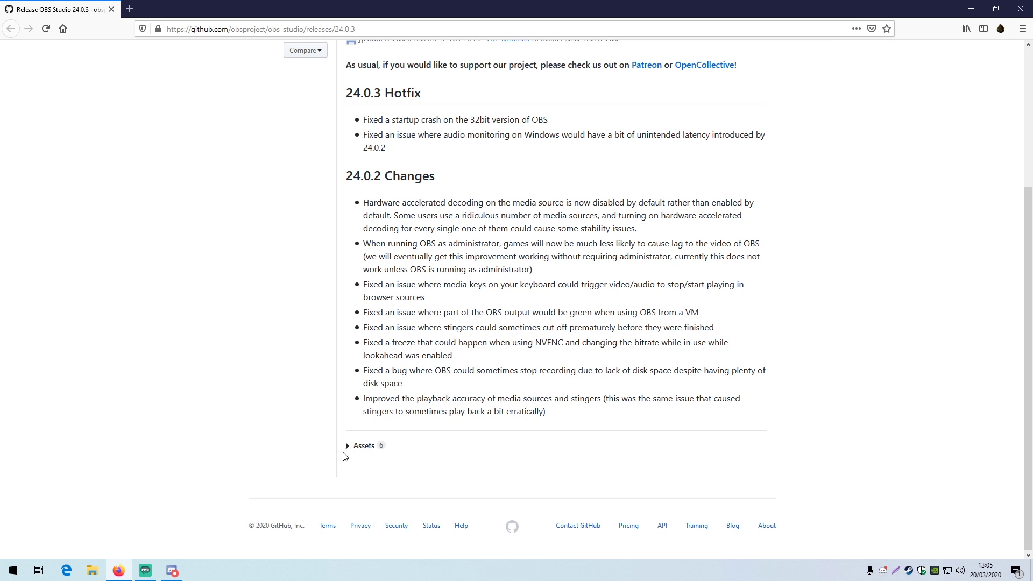
click(366, 453)
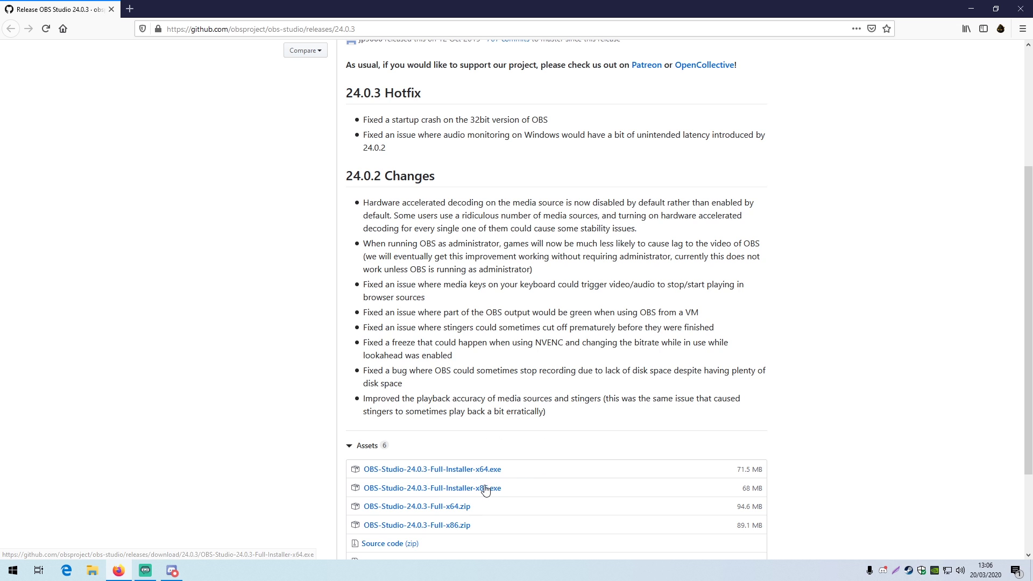
click(1020, 8)
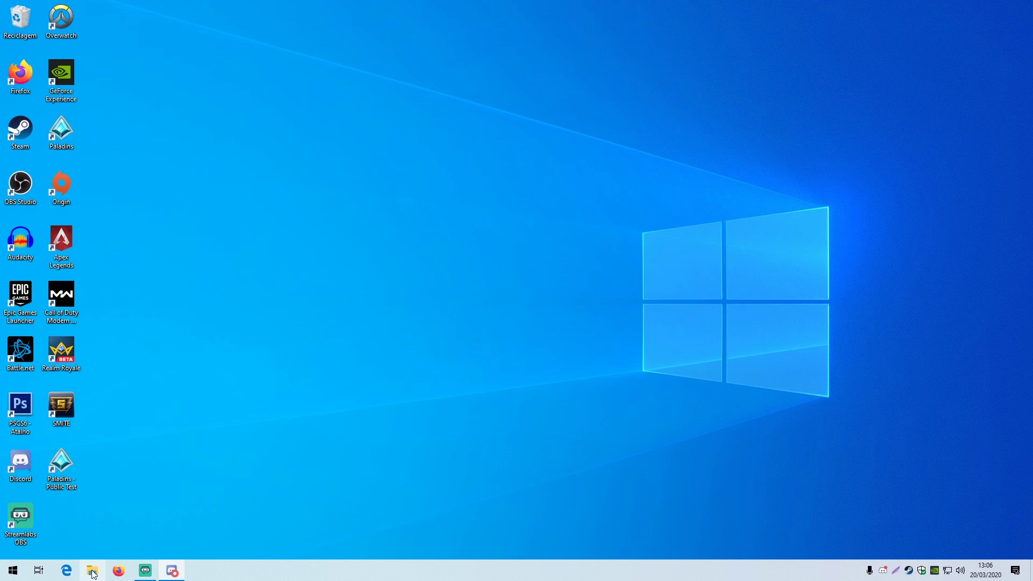
Select OBS-Studio-24.0.3-Full-Installer-x64 in the Transferências folder and launch Paladins from the desktop
click(92, 571)
click(371, 271)
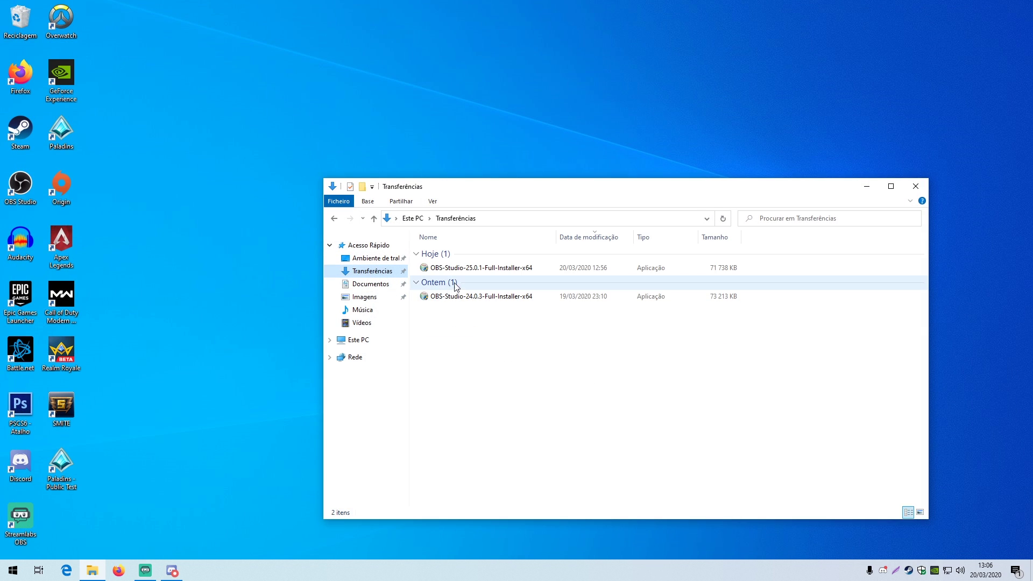
click(498, 274)
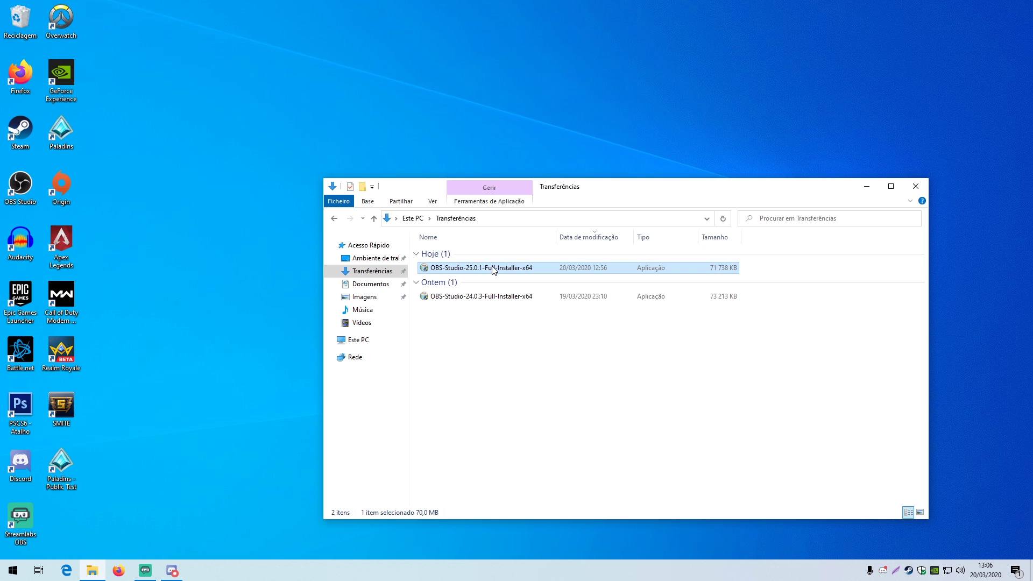
mouse_move(493, 270)
click(521, 297)
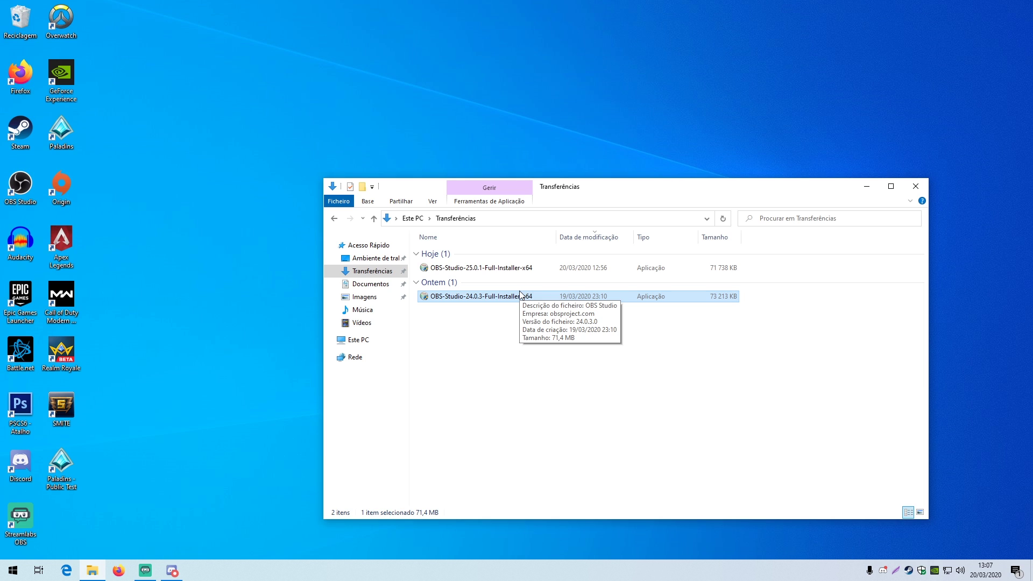
double_click(61, 128)
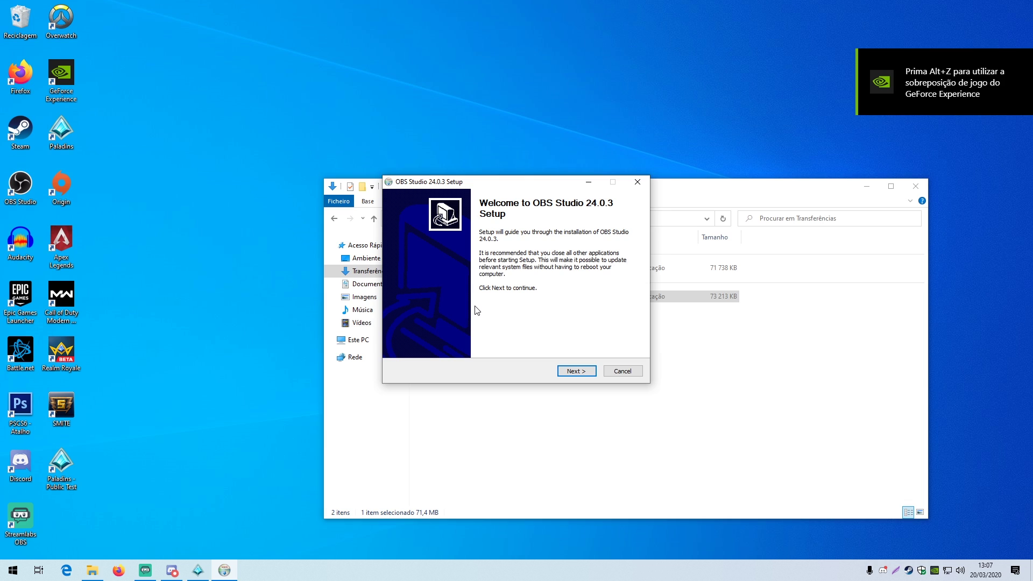
Start the OBS Studio 24.0.3 installer and continue past its welcome page, dismissing the already-running warning and relaunching the installer
click(580, 373)
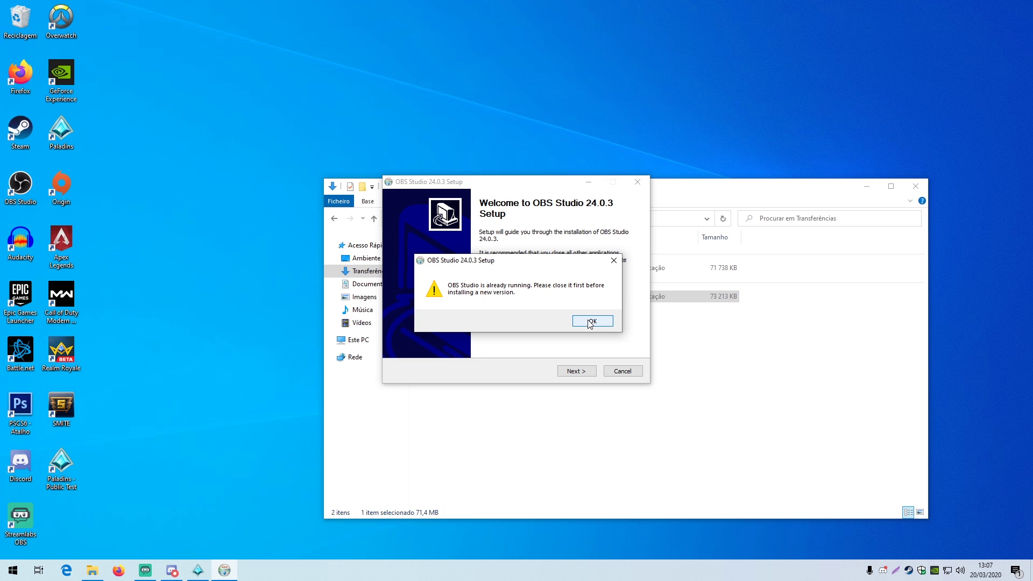
click(590, 322)
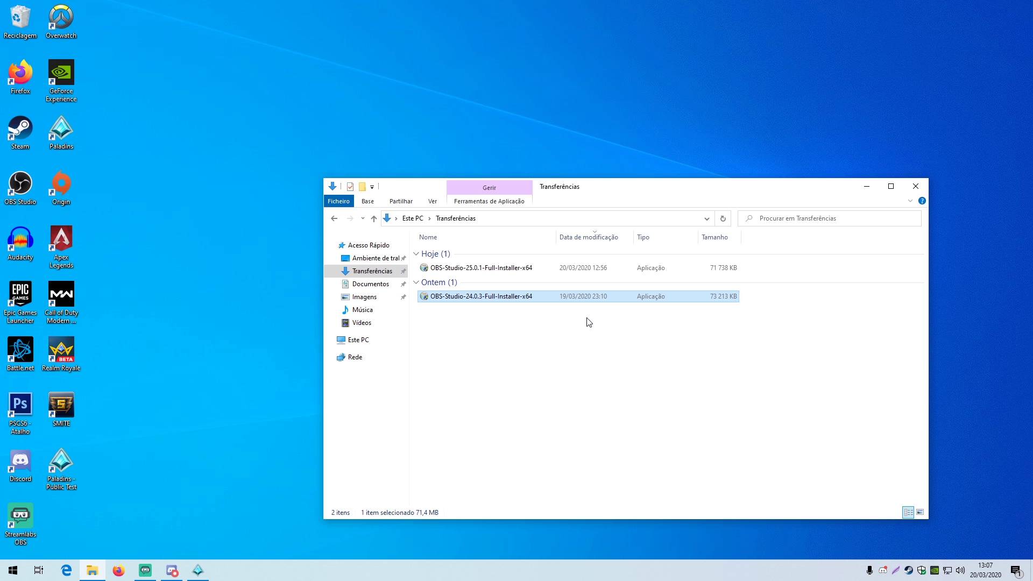
double_click(532, 295)
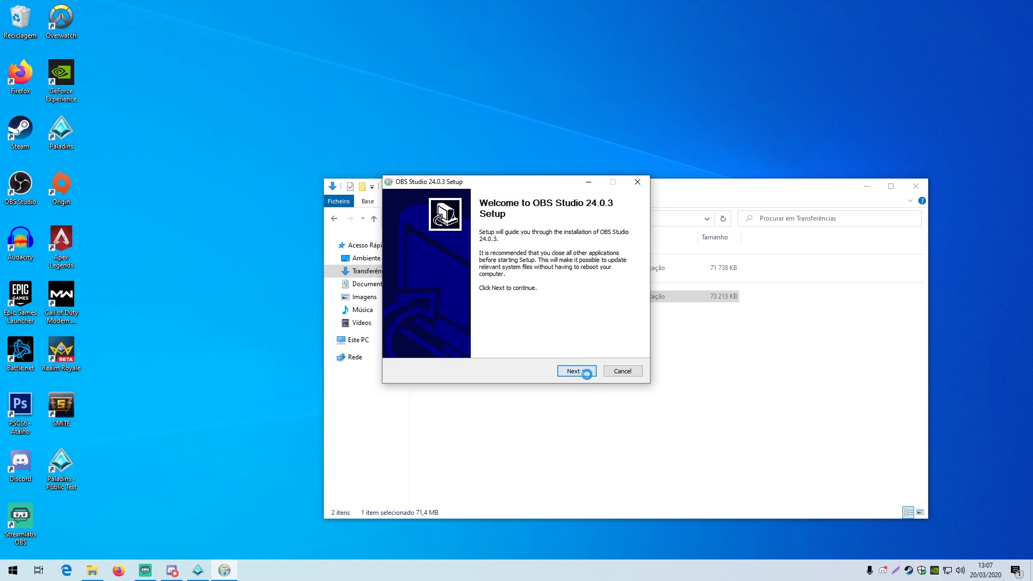
click(575, 371)
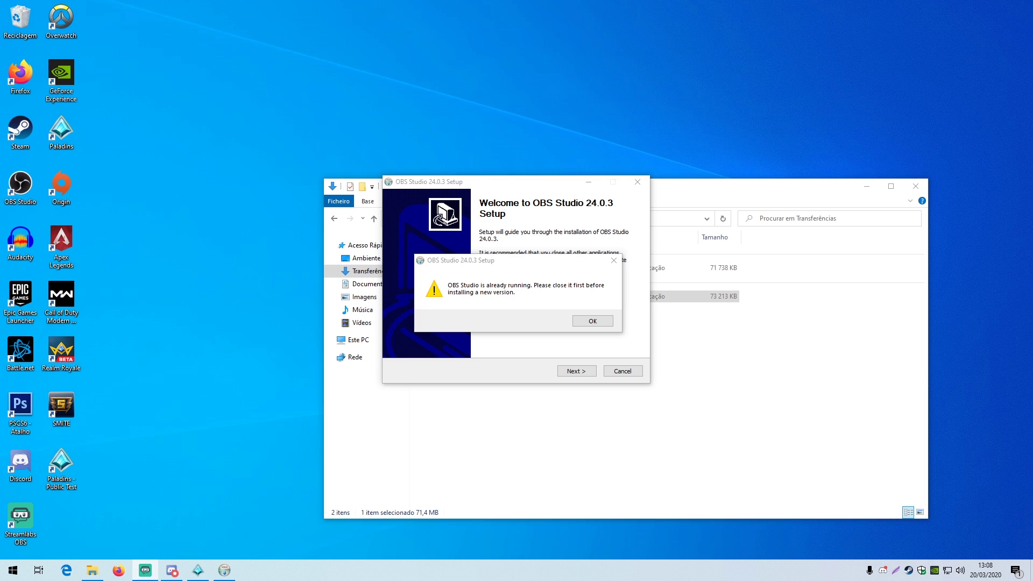
key(Return)
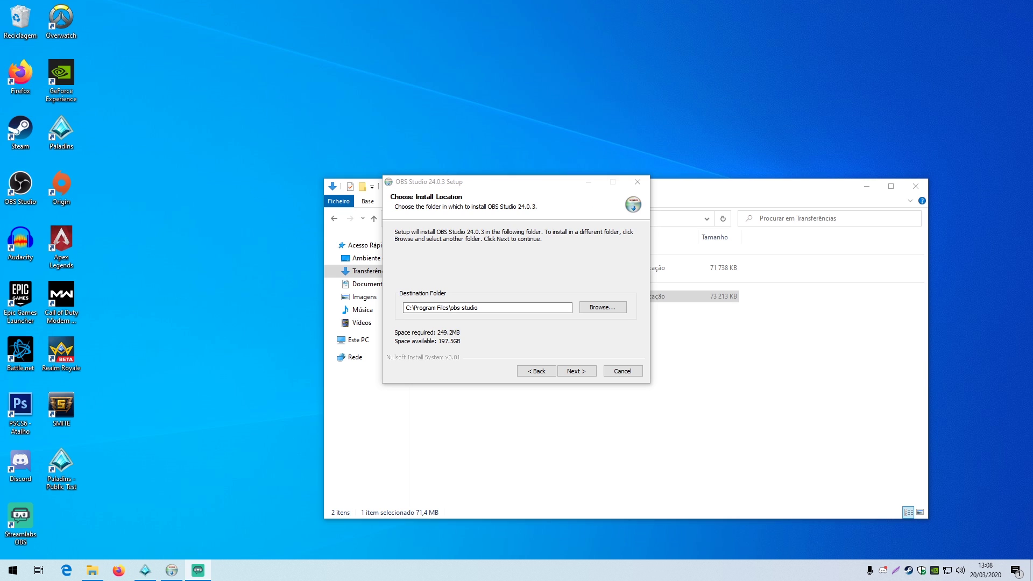
Install OBS Studio 24.0.3 in C:\Program Files\obs-studio with the Plugins component and its Realsense Source included
click(576, 372)
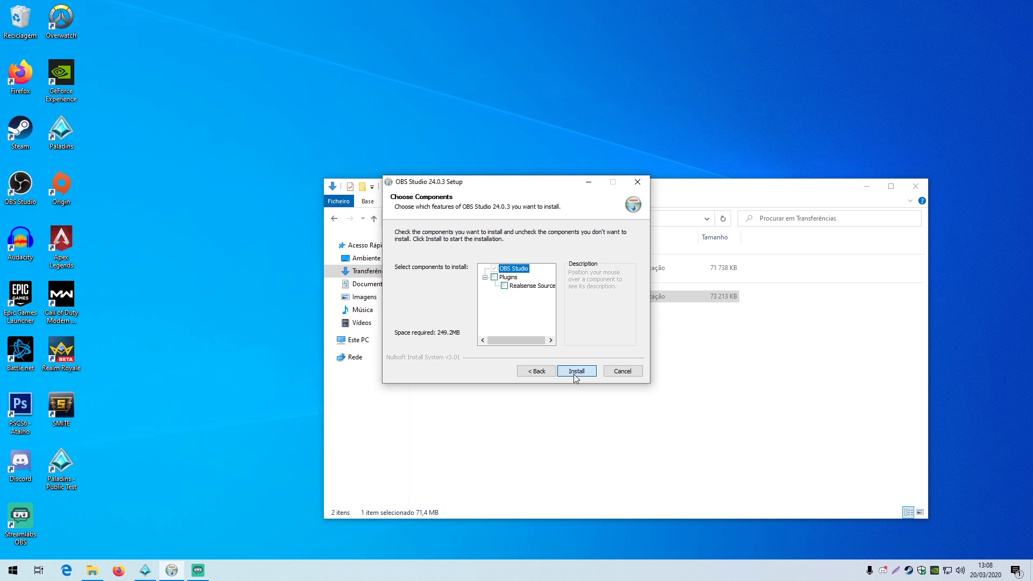
click(508, 277)
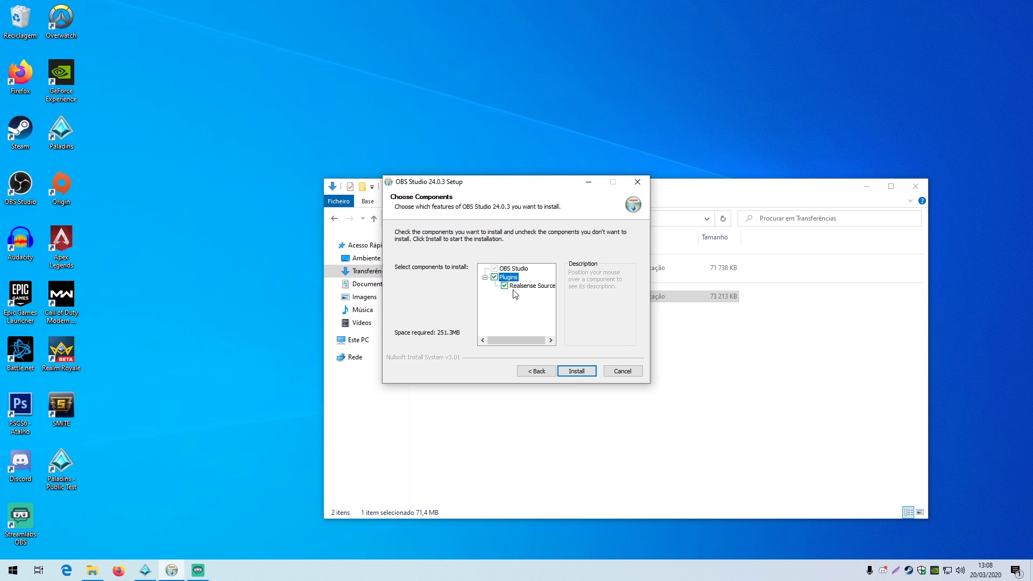
click(590, 373)
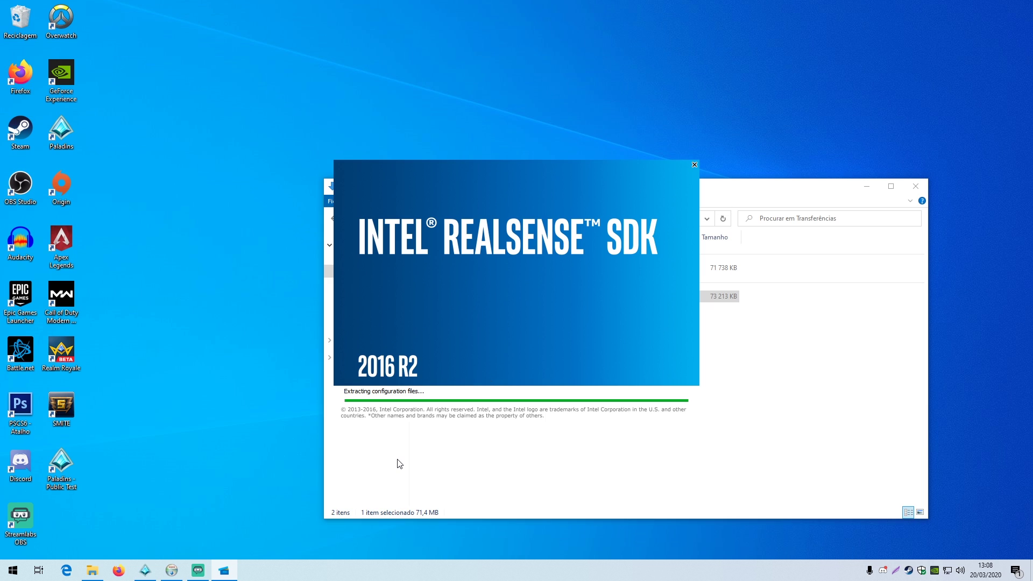
Set the OBS Studio desktop shortcut to always run as administrator, granting administrator permission for the change
right_click(17, 188)
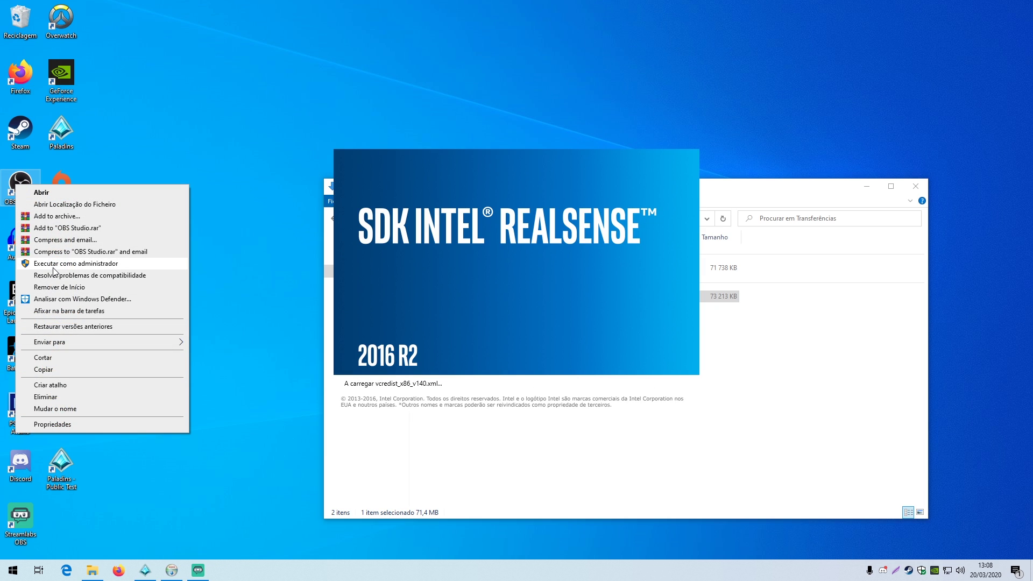
click(98, 424)
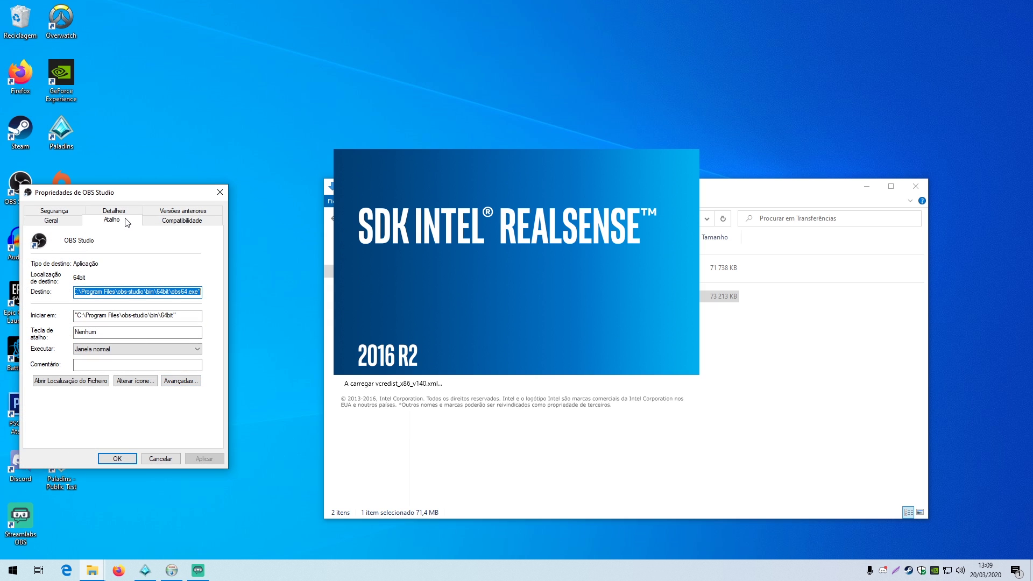
click(180, 380)
click(46, 265)
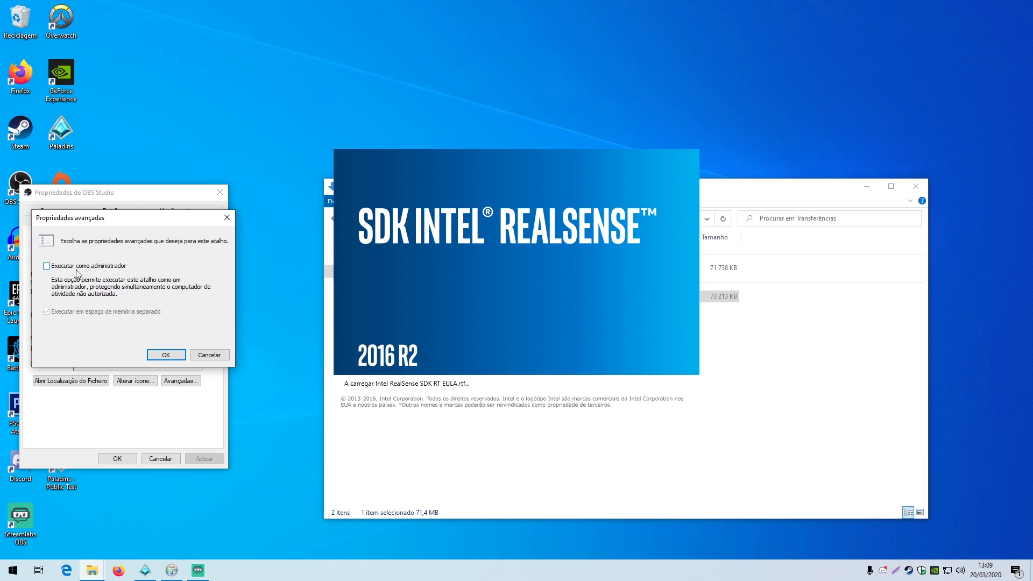
click(165, 355)
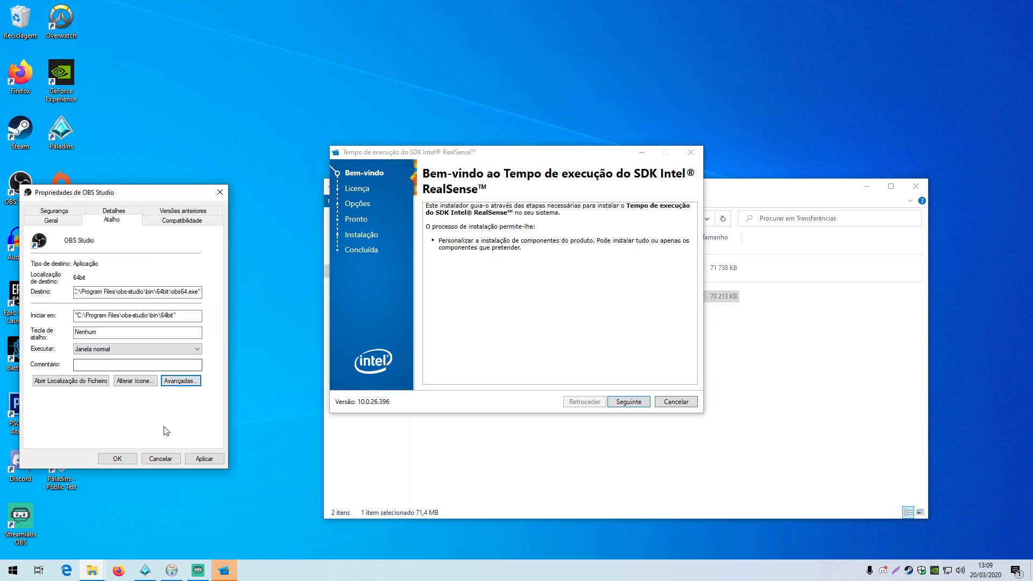
click(118, 458)
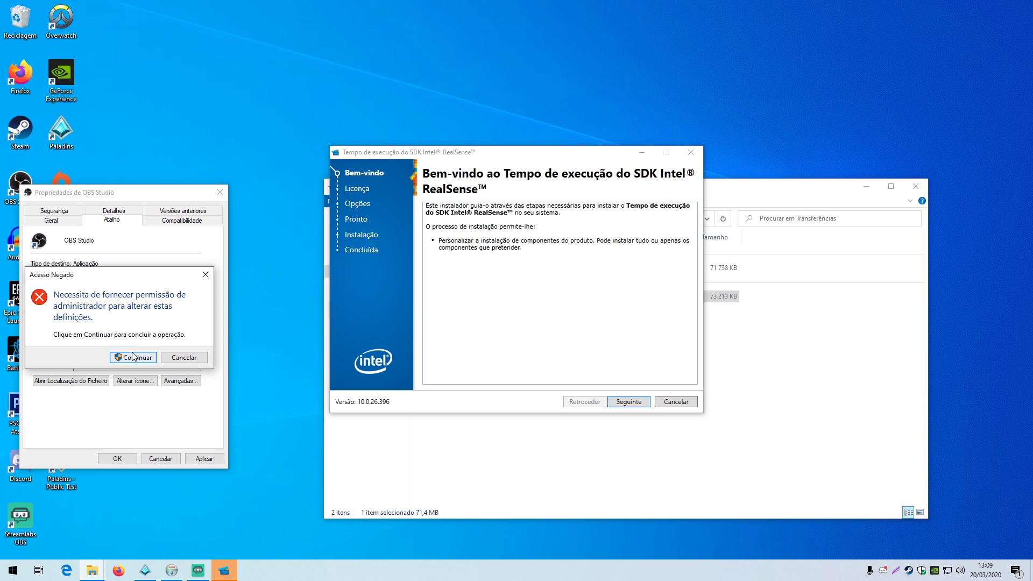
click(134, 358)
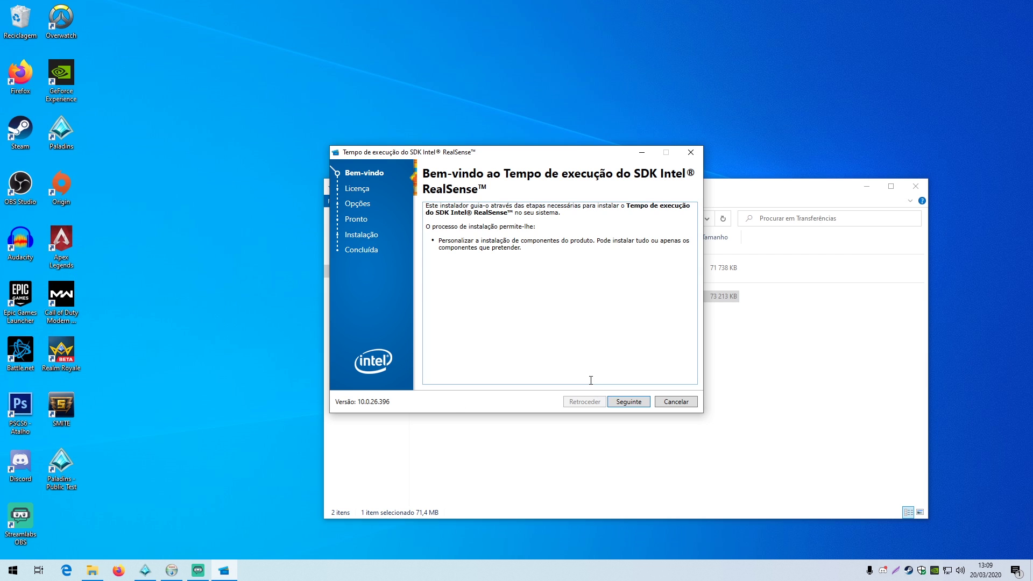
Try to install the Intel RealSense SDK runtime, accepting the licence terms and the preselected components, and close its wizard
click(630, 402)
click(636, 404)
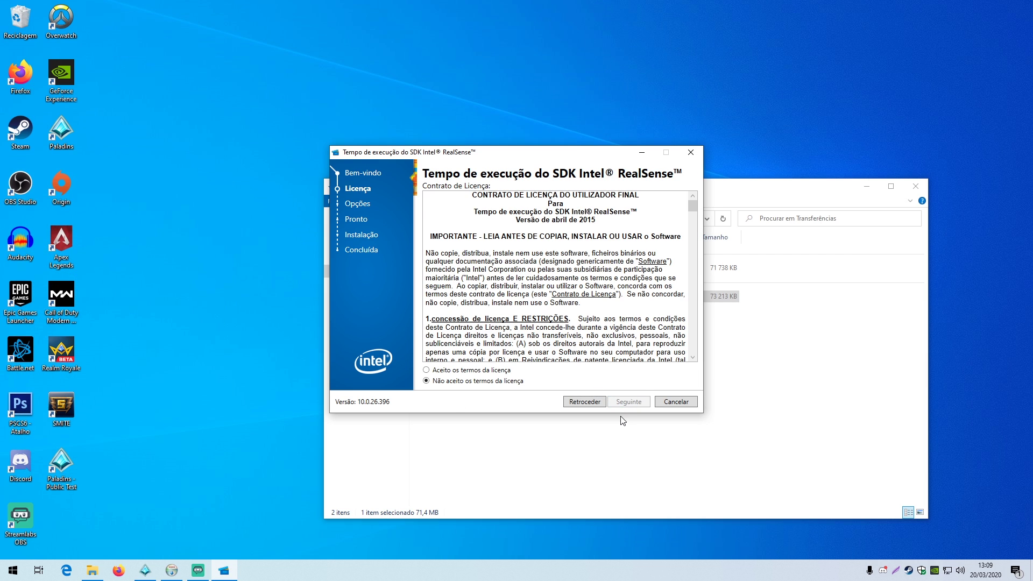
click(472, 370)
click(620, 405)
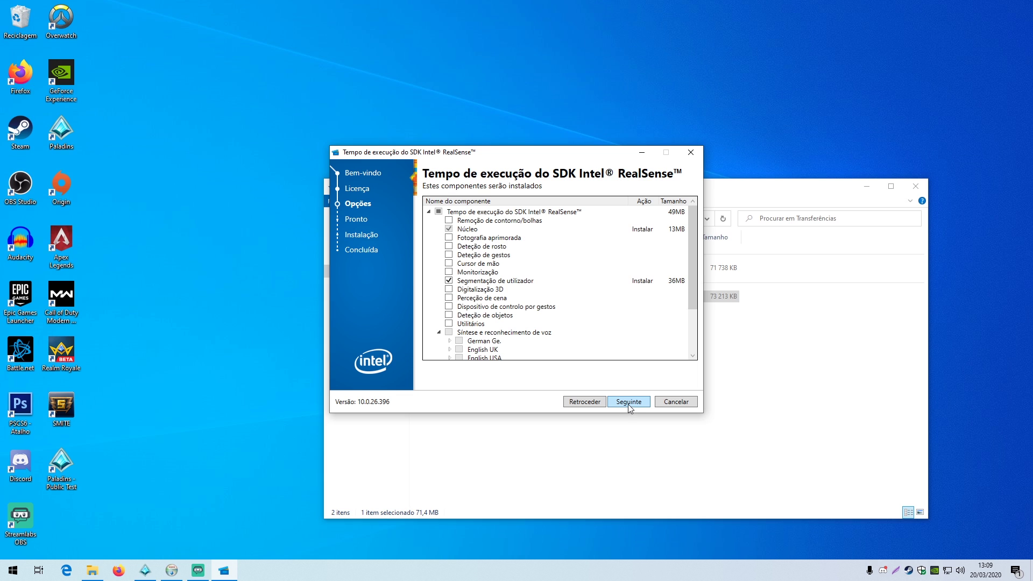
click(634, 404)
click(635, 402)
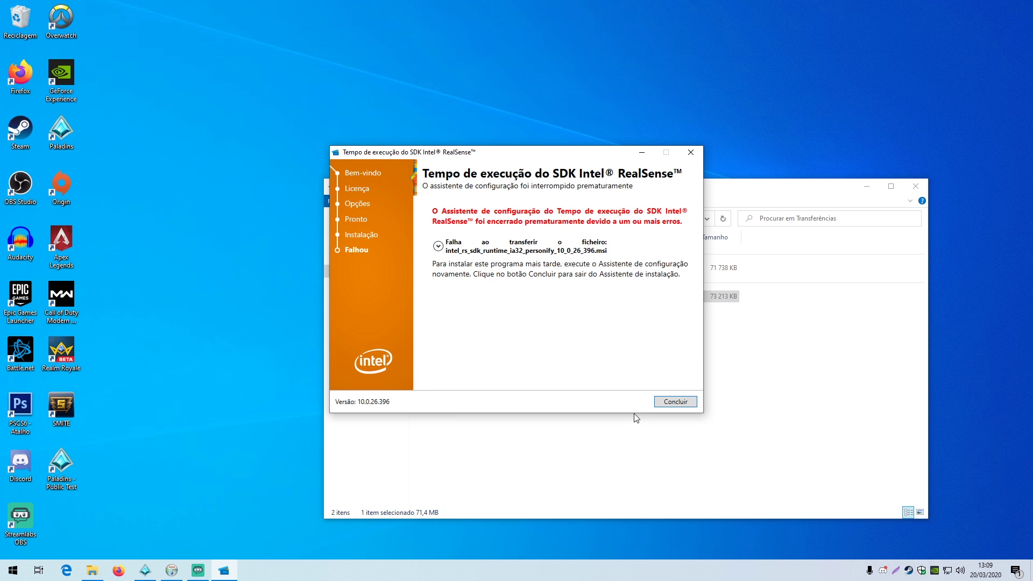
click(675, 402)
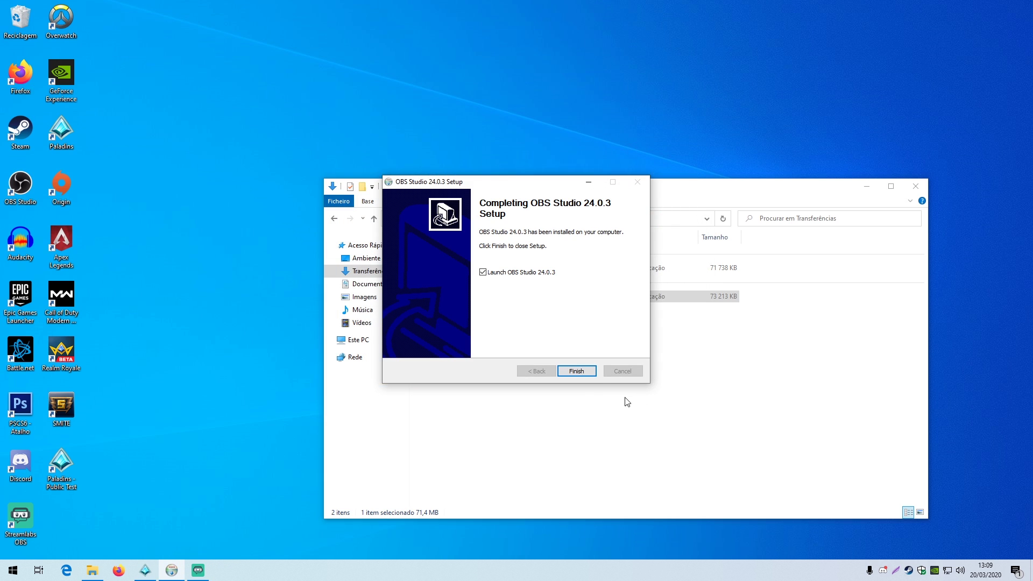
Finish the setup with OBS Studio 24.0.3 launching, dismissing the automatic configuration assistant and ignoring the 25.0.1 update
click(589, 371)
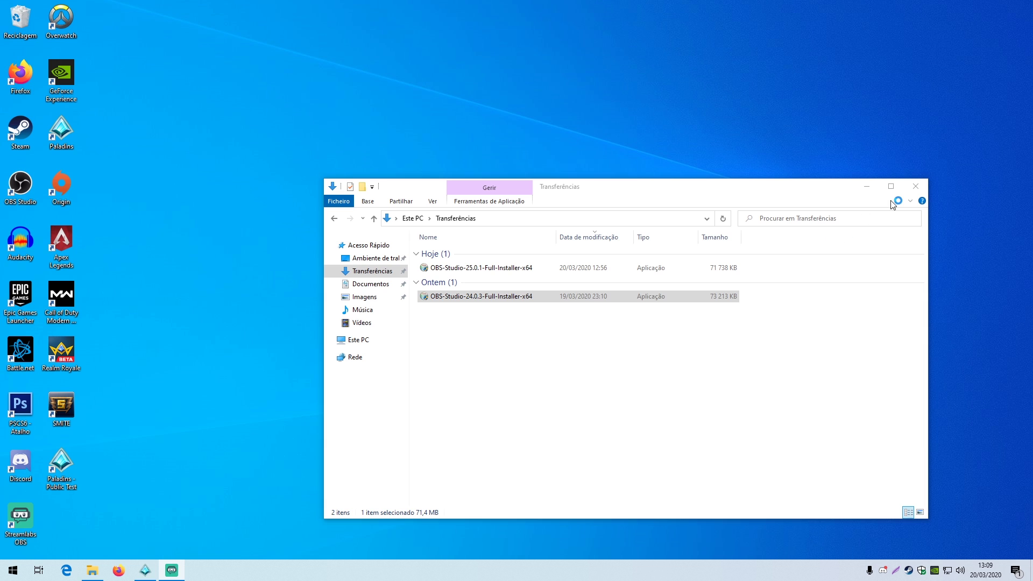
click(915, 189)
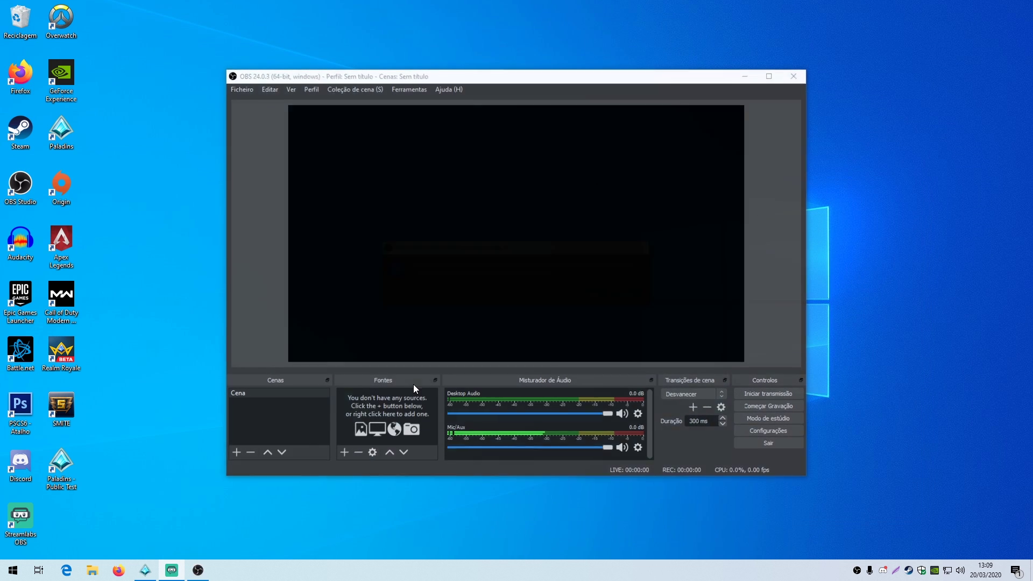
click(637, 294)
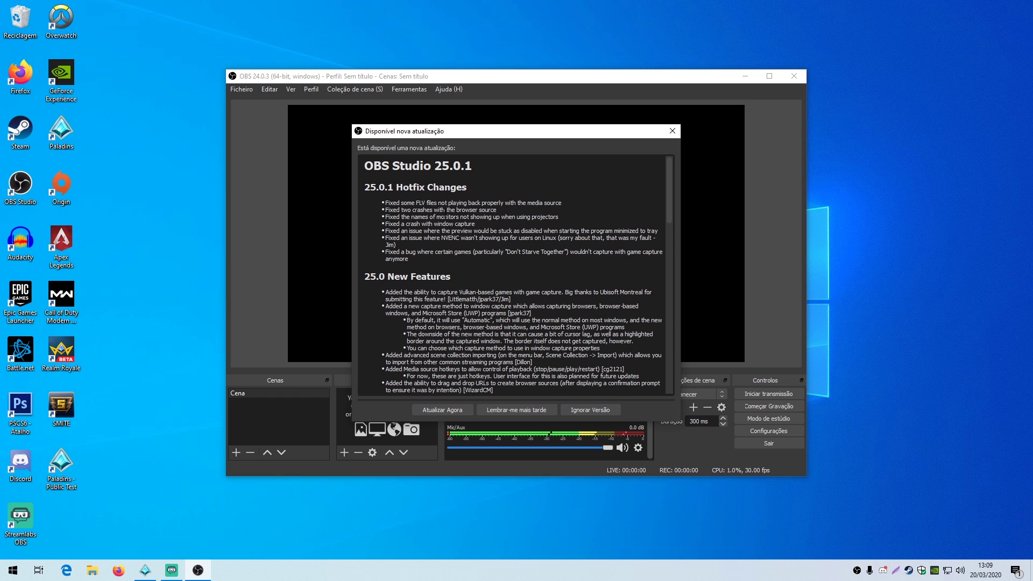
click(603, 411)
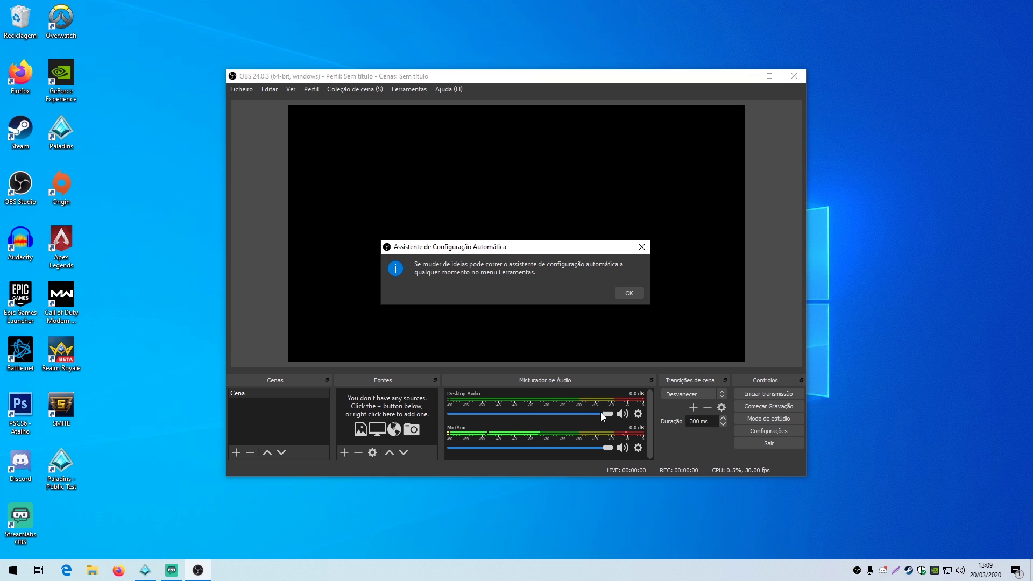
click(639, 293)
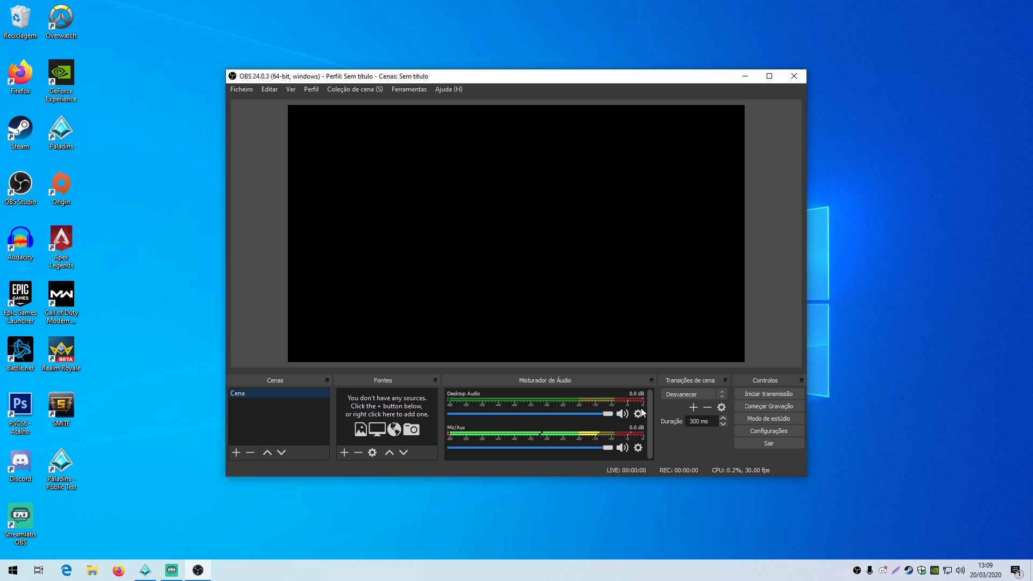
Add a new game capture source named Captura de jogo that captures the Paladins.exe (64-bit) window
click(348, 456)
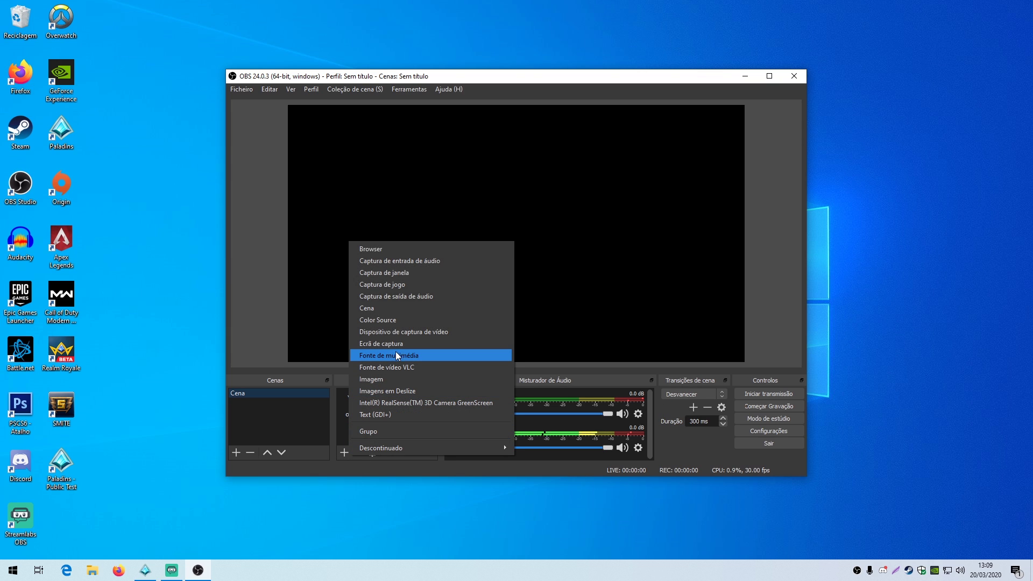
click(428, 285)
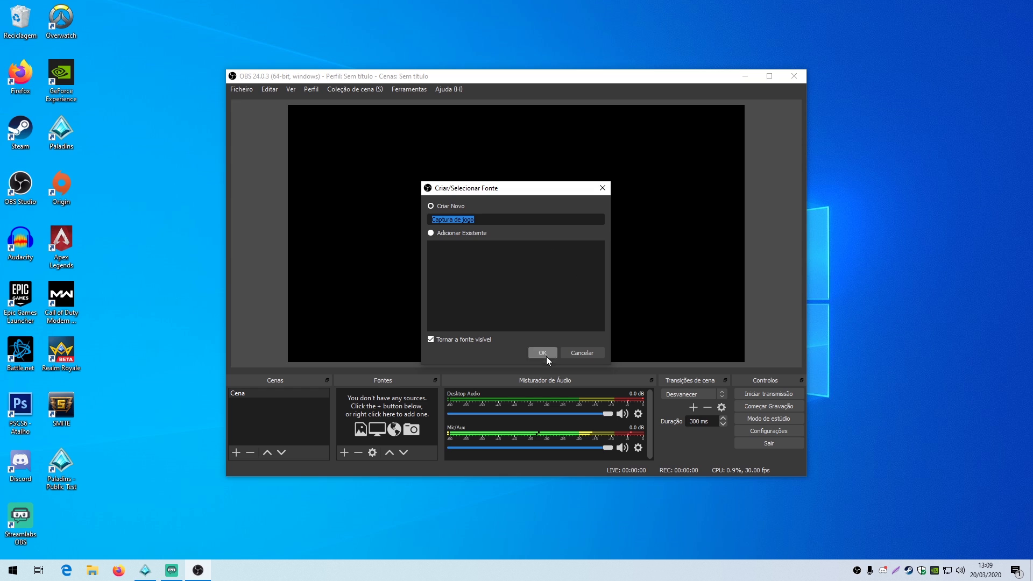
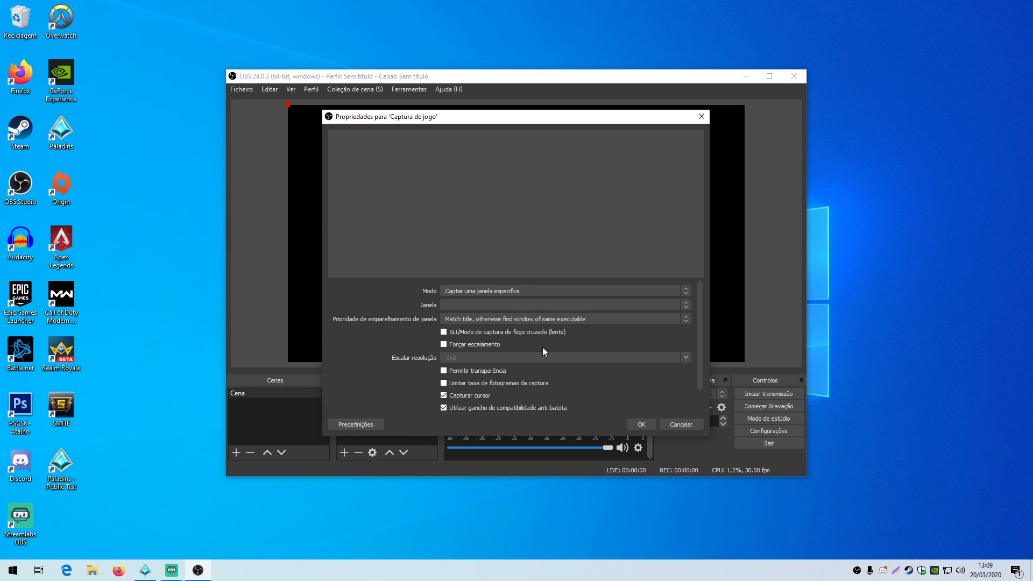
click(543, 305)
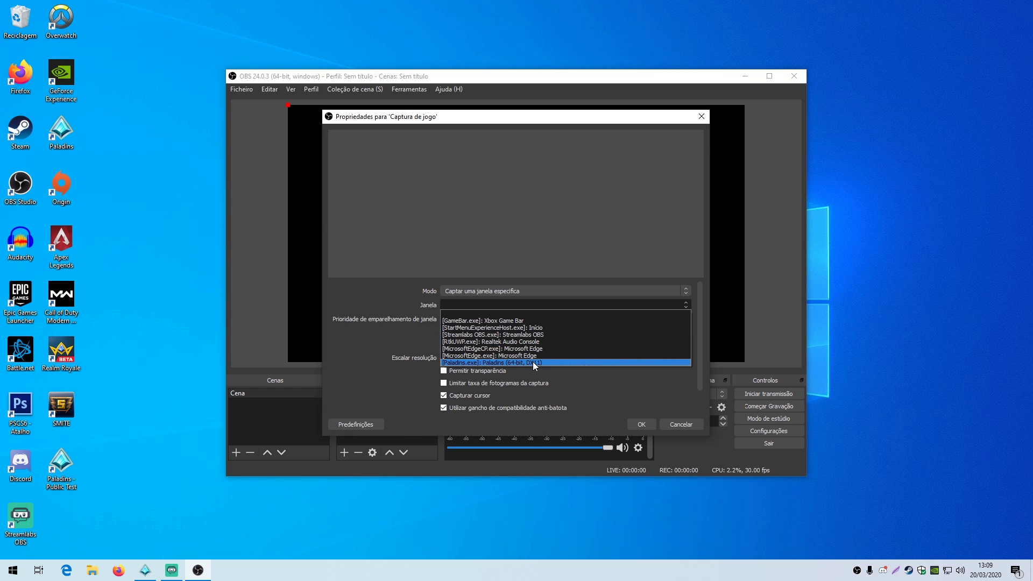
click(532, 362)
click(645, 424)
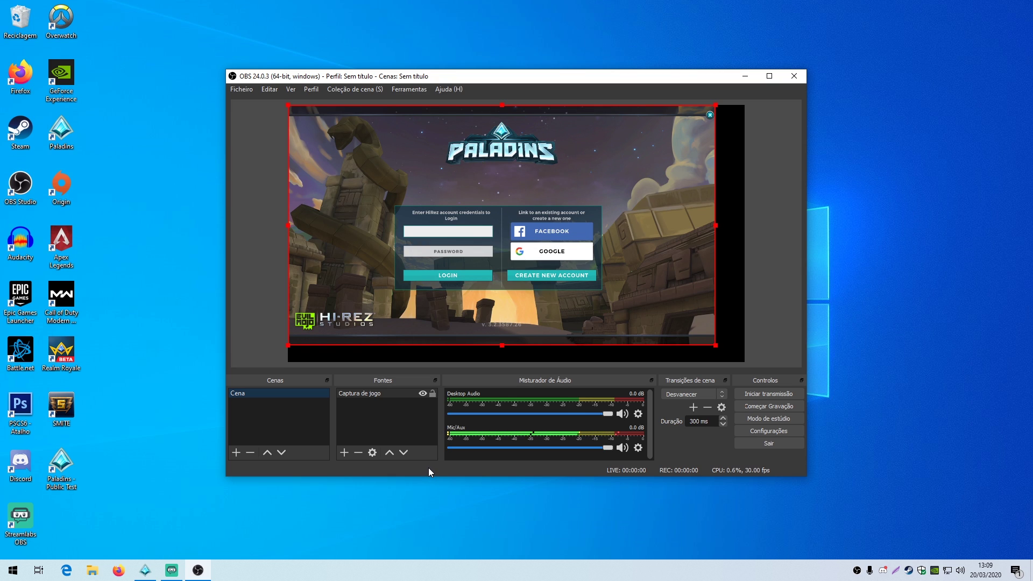
Check the Paladins capture by hiding and showing the Captura de jogo source twice
click(424, 393)
click(423, 395)
click(423, 394)
click(423, 394)
Lower the Desktop Audio and Mic/Aux mixer volumes to -3.0 dB
drag(607, 447, 586, 448)
Examine the streaming, output, audio and video settings, and close the settings without changing anything
click(768, 431)
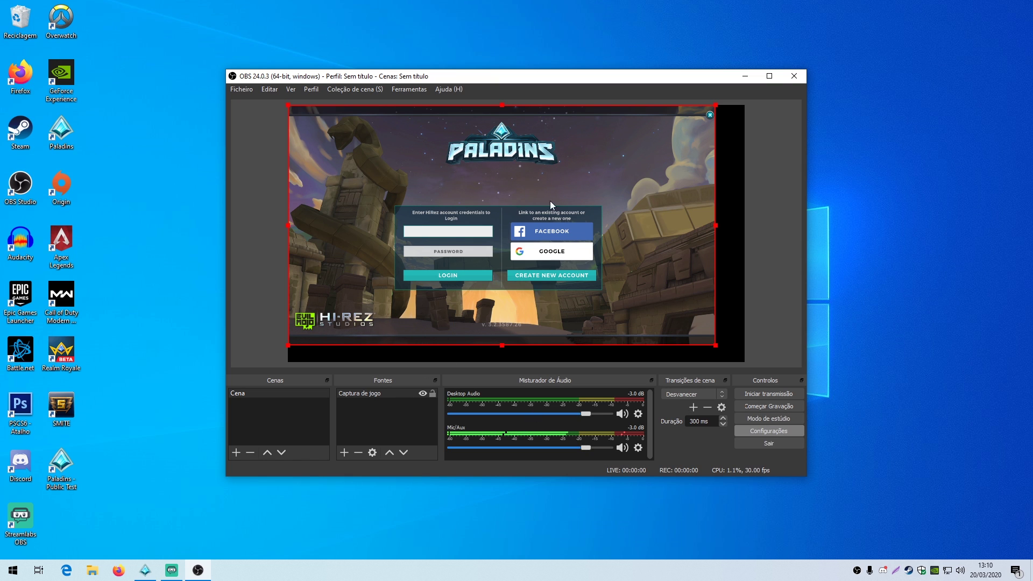
click(281, 133)
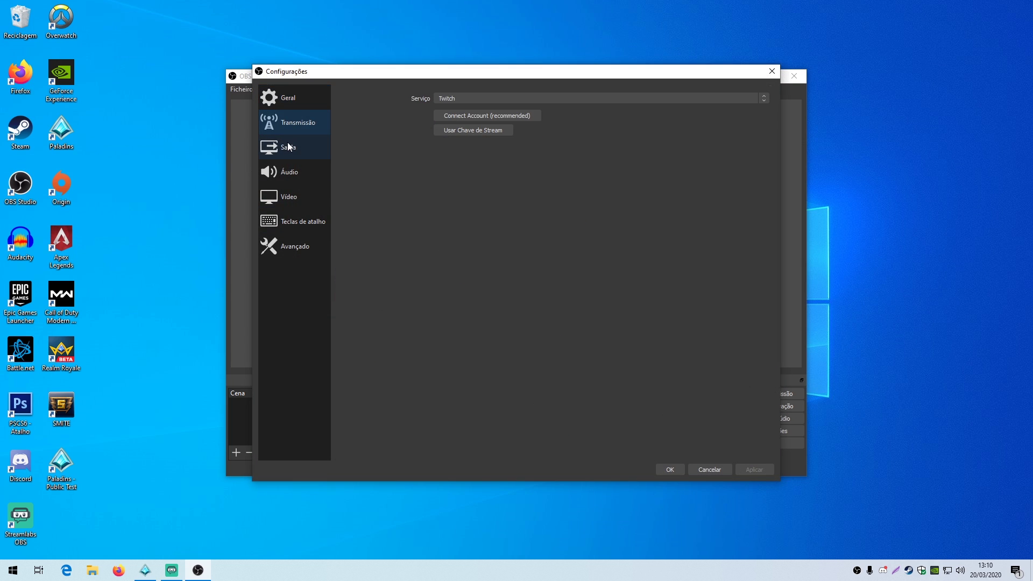
click(296, 155)
click(289, 174)
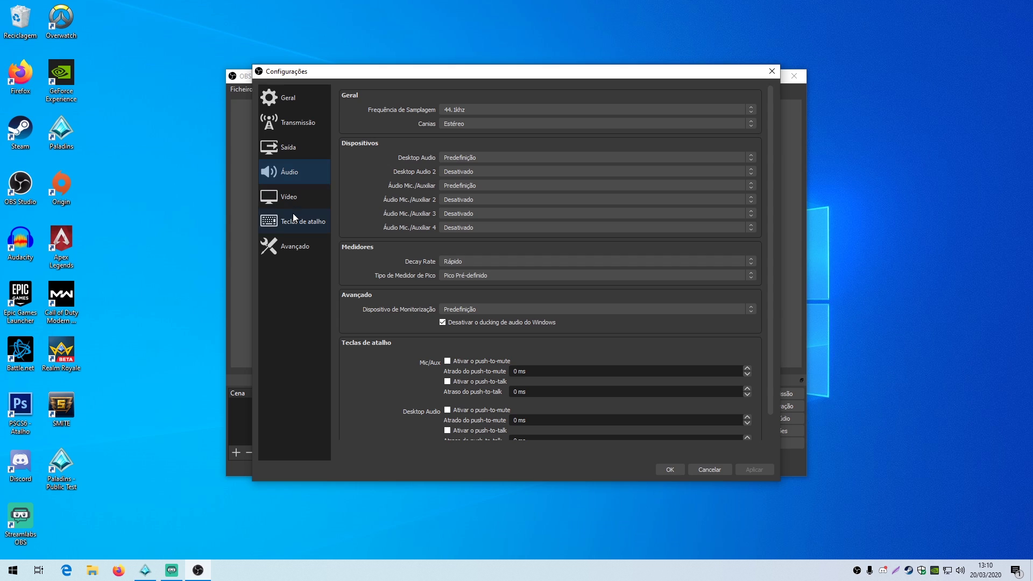
click(296, 196)
click(317, 174)
click(318, 156)
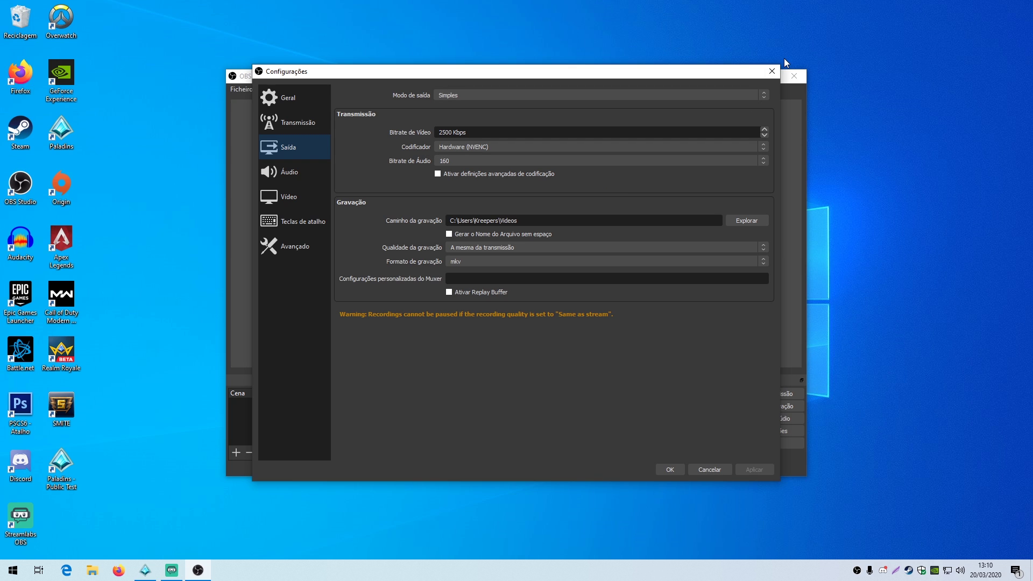
click(771, 71)
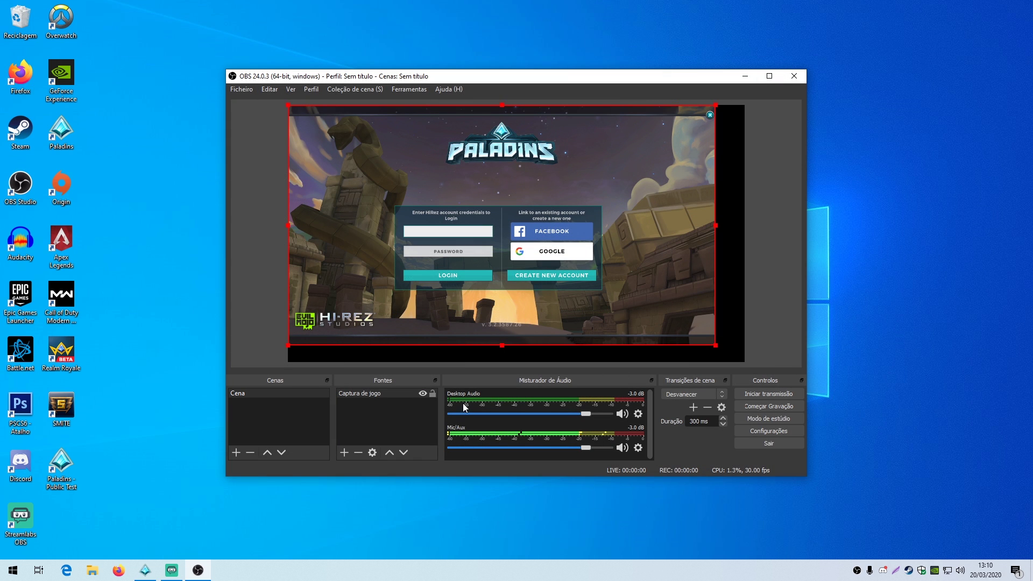